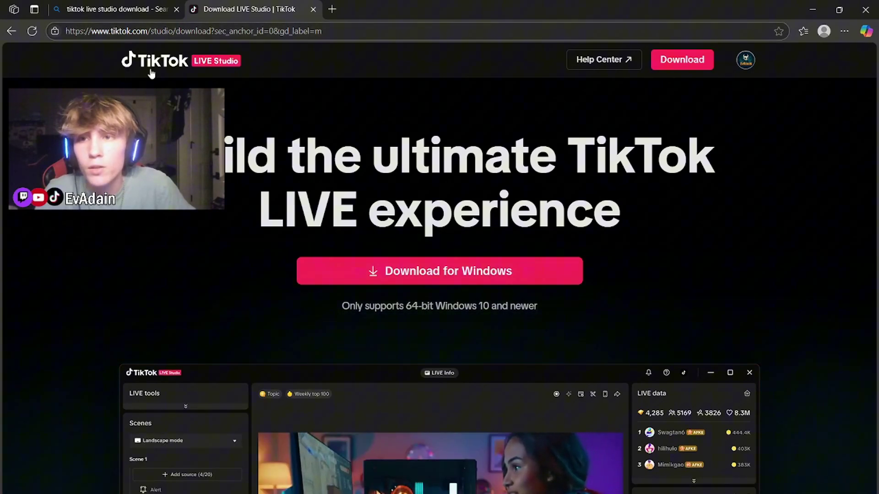
Revisit the Bing search results and the LIVE Studio download page in Edge
left_click(136, 11)
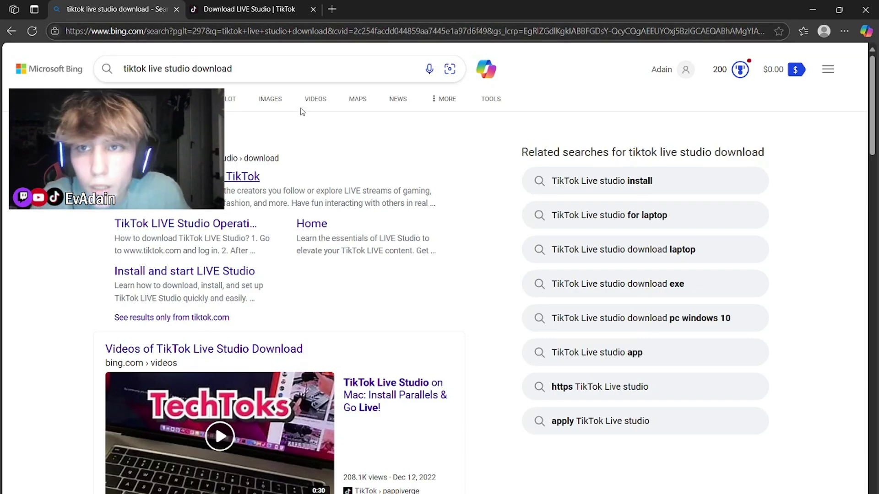
left_click(246, 12)
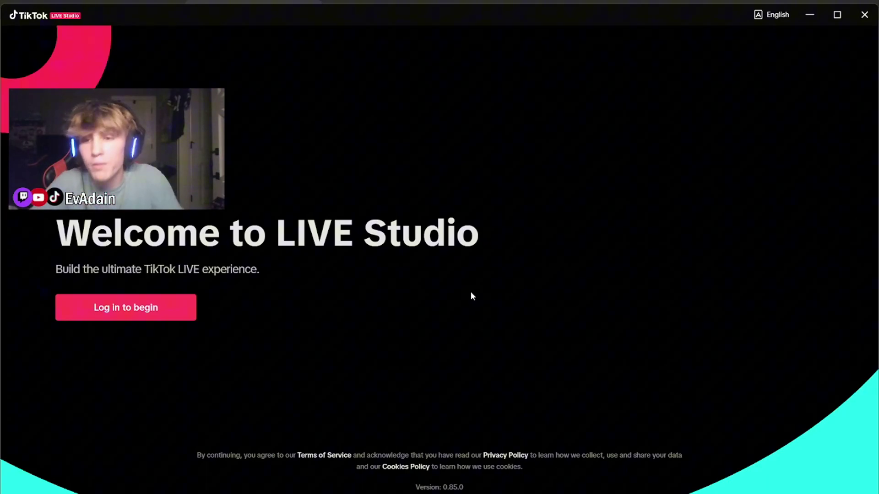
Log in, look at the Rocket League and MINECRAFT scenes, then settle on the empty Blank 1 scene
left_click(117, 316)
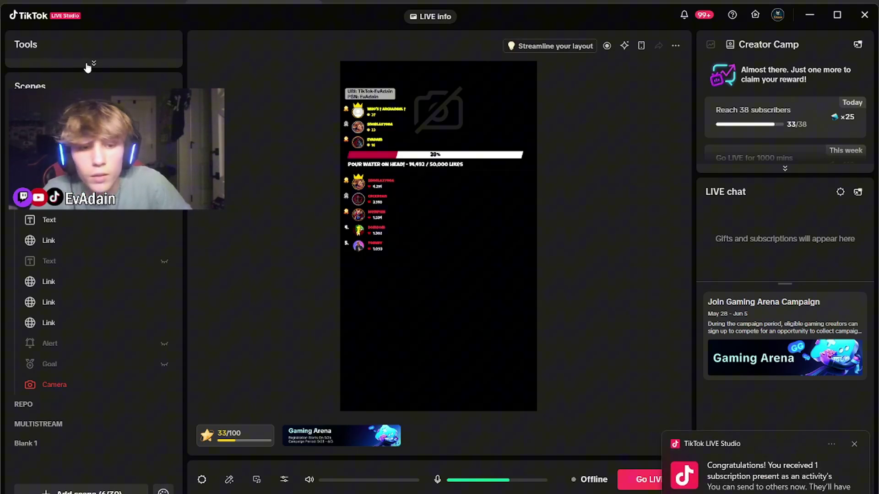
left_click(26, 443)
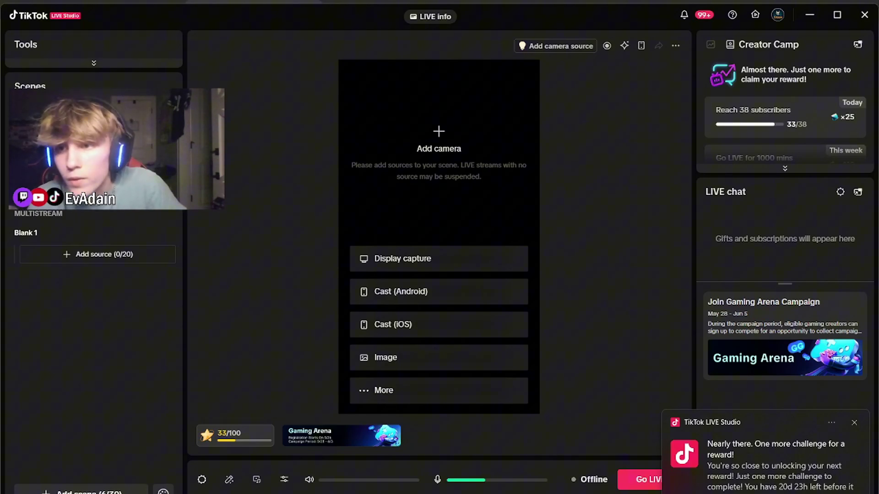
left_click(36, 136)
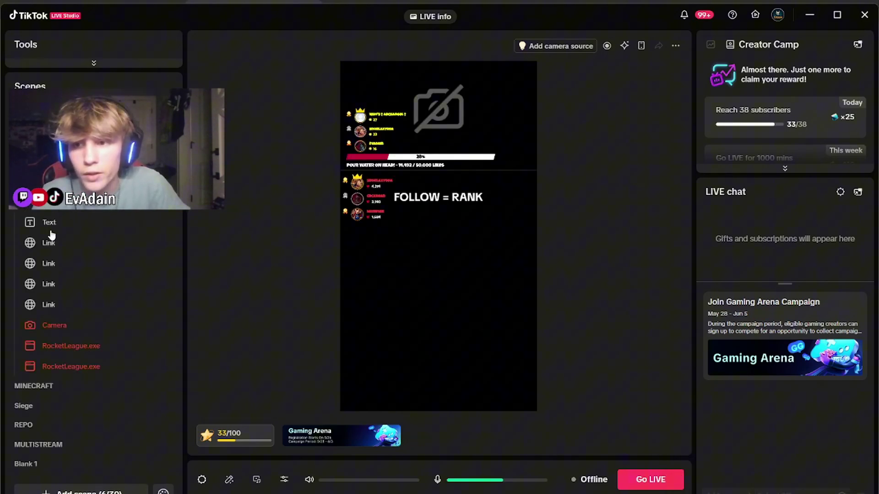
left_click(49, 390)
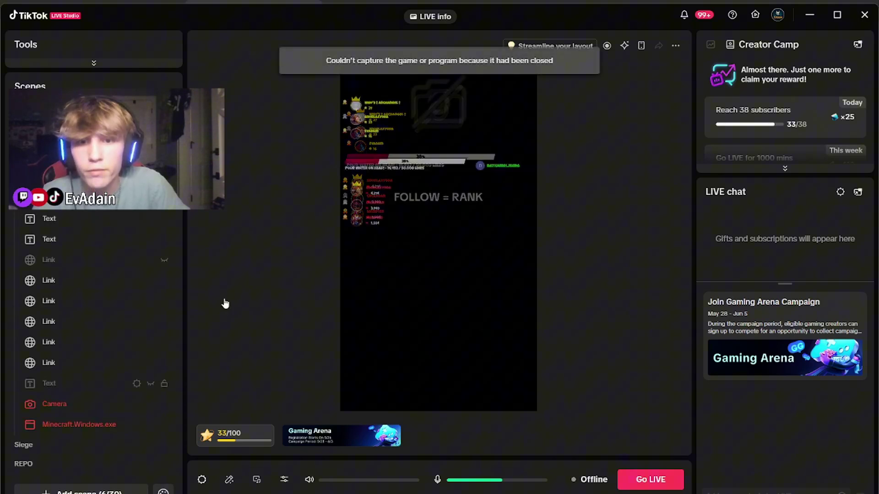
scroll(46, 451, "down", 1)
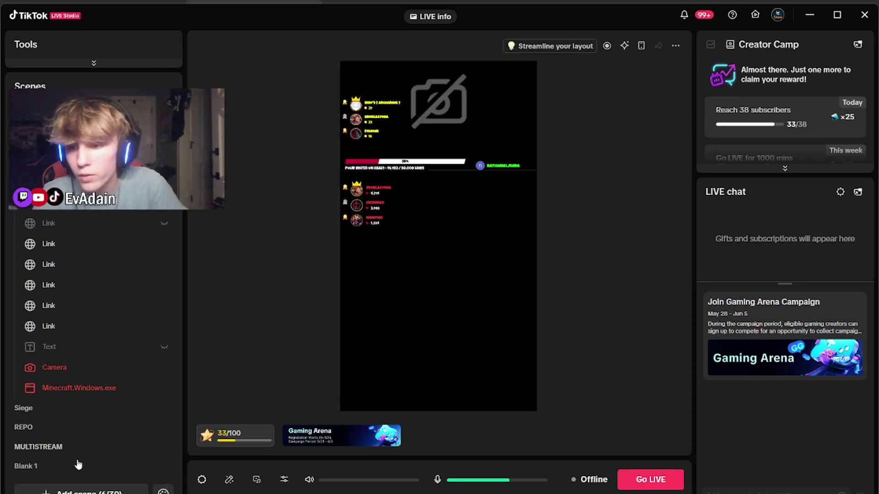
left_click(64, 467)
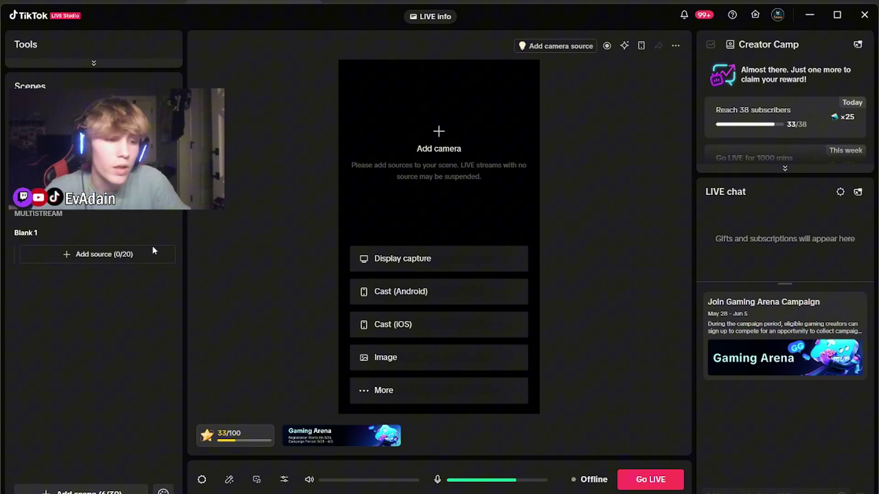
Add a Display capture source to Blank 1, then pick Camera as the next source type
mouse_move(164, 231)
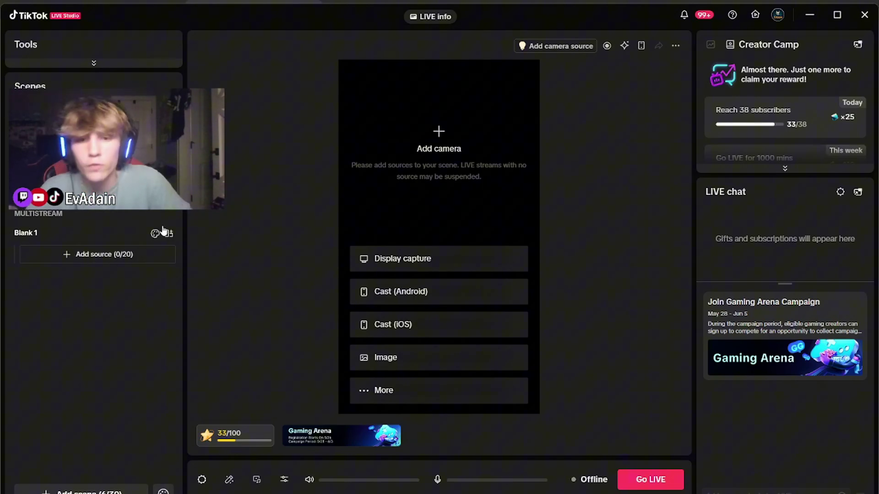
left_click(397, 259)
left_click(571, 324)
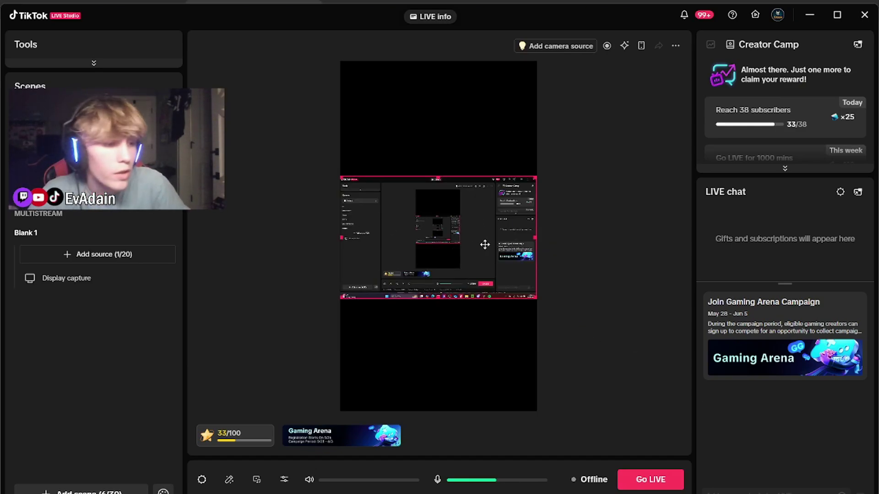
left_click(208, 251)
left_click(127, 255)
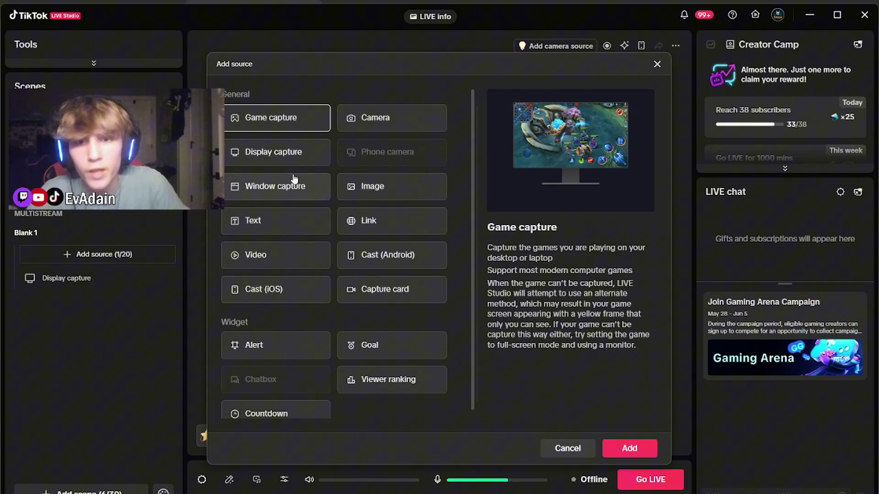
left_click(383, 121)
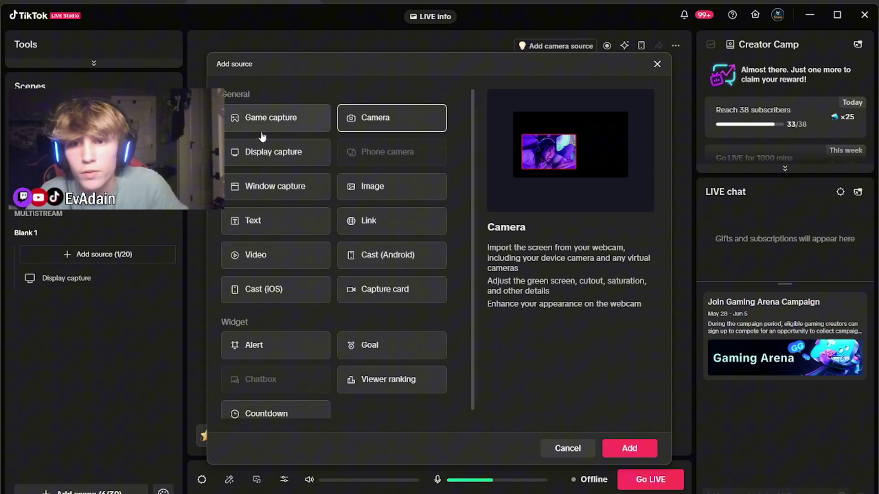
Add OBS Virtual Camera as a camera source in Blank 1
left_click(628, 449)
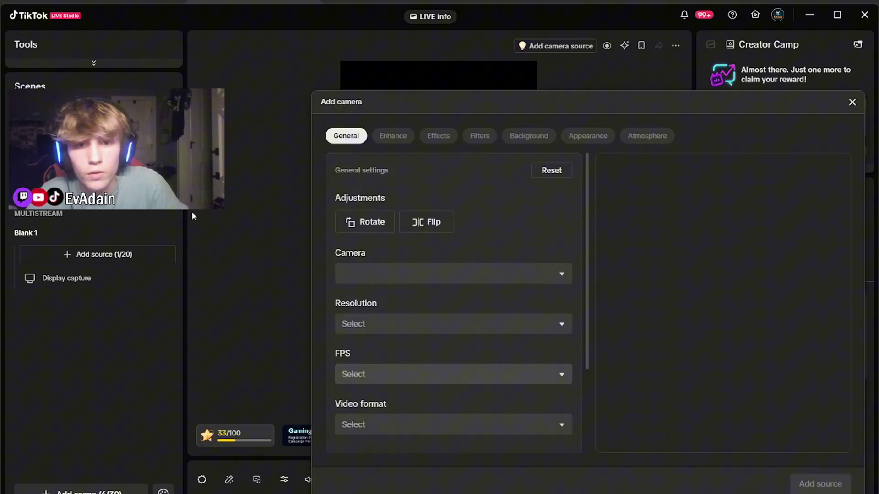
left_click(563, 274)
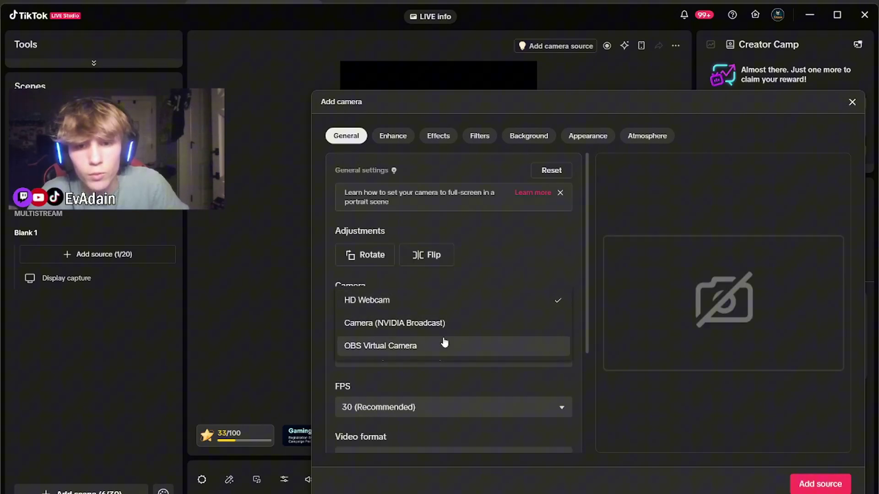
left_click(411, 348)
left_click(398, 306)
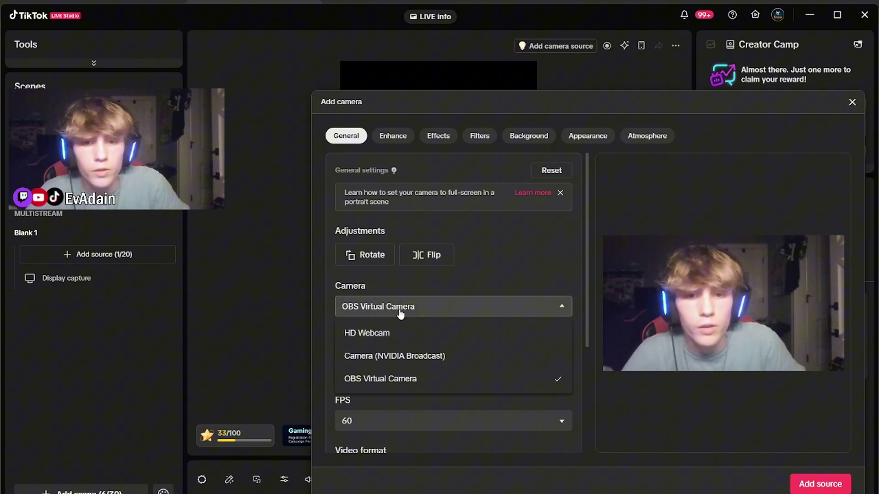
left_click(823, 486)
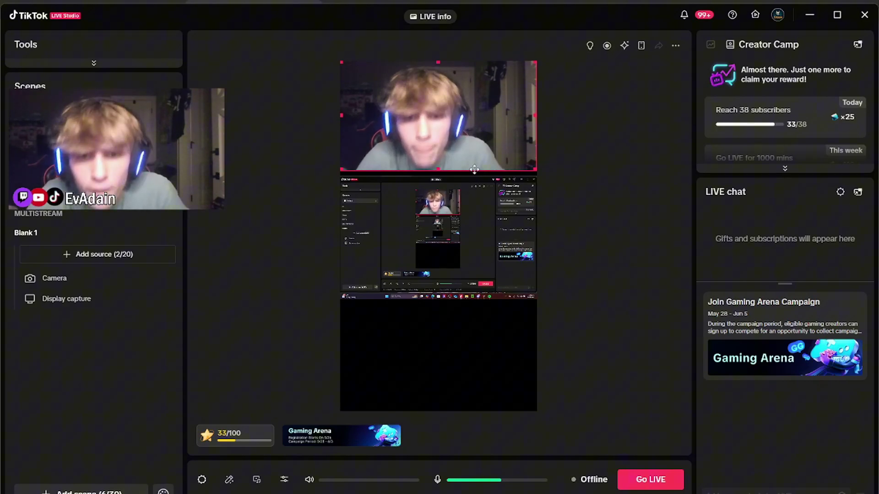
left_click(348, 238)
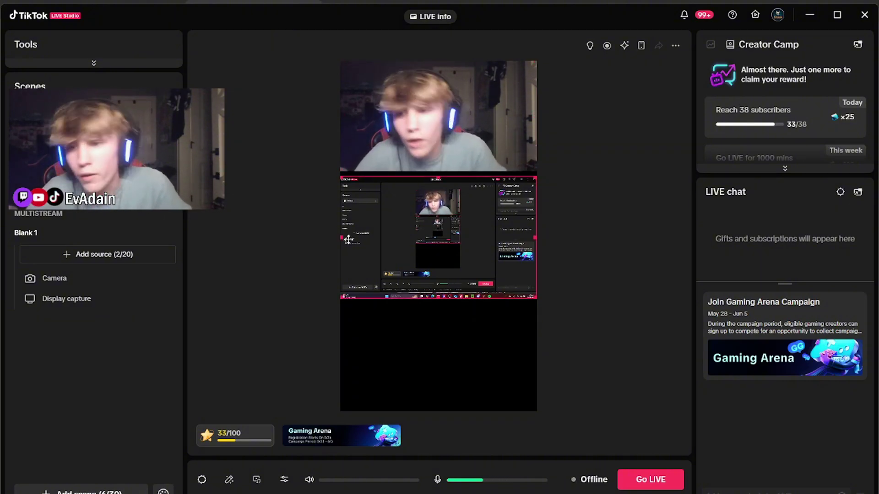
Browse the source types and check the display capture's settings without changing anything
left_click(117, 257)
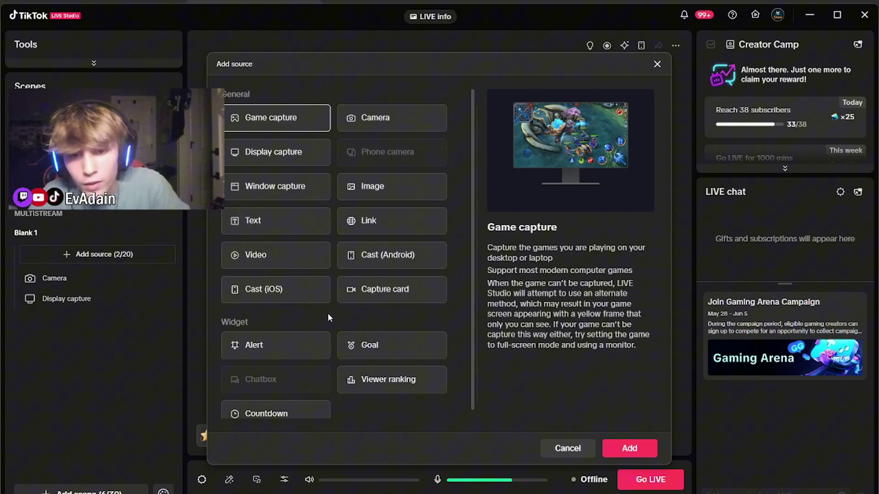
scroll(328, 313, "down", 1)
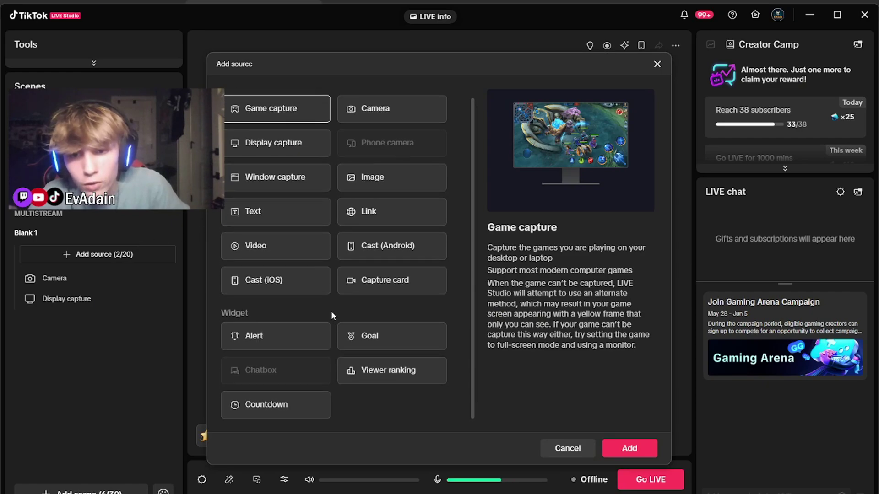
scroll(308, 276, "up", 1)
left_click(656, 64)
left_click(379, 244)
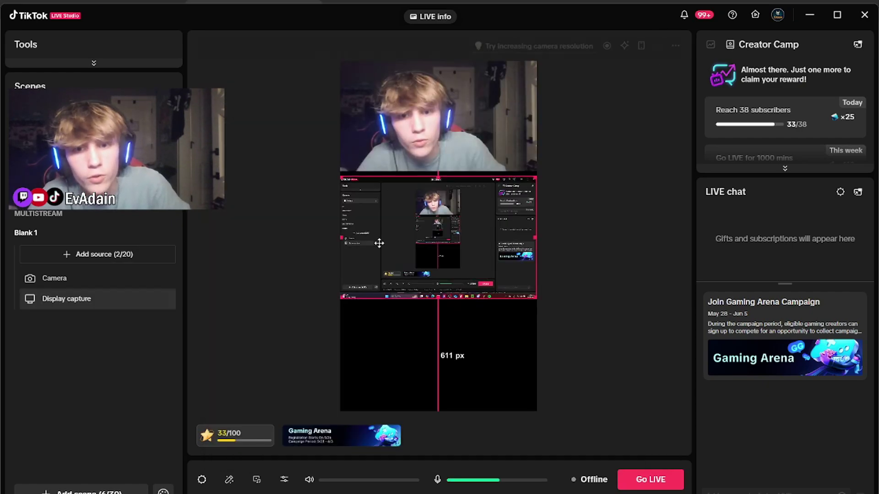
double_click(69, 299)
left_click(626, 189)
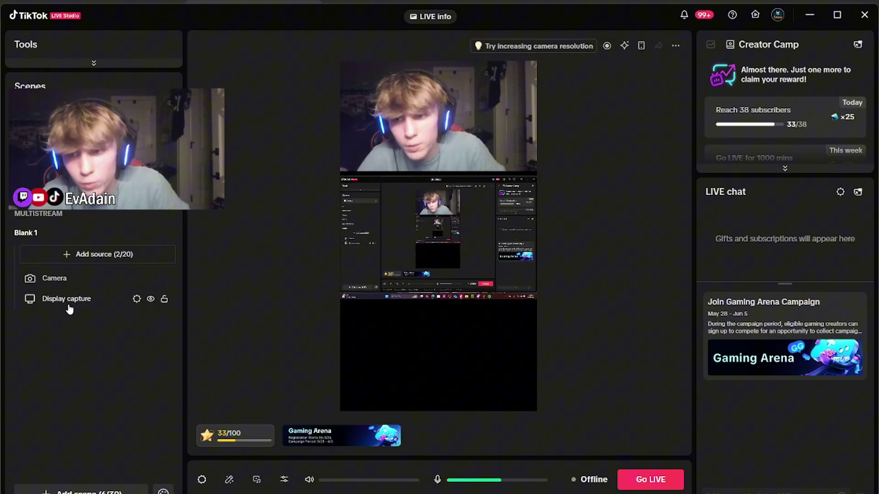
Add a window capture of the Microsoft Edge window and move it lower in the canvas
left_click(76, 257)
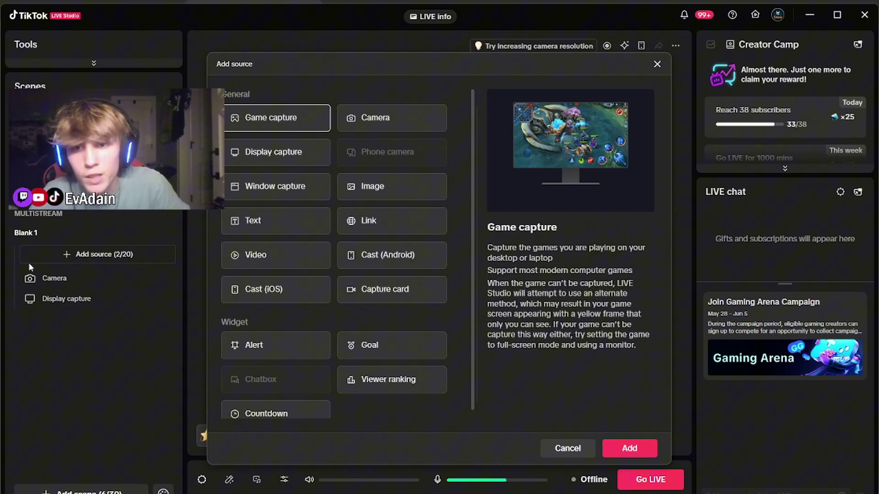
left_click(275, 186)
left_click(628, 447)
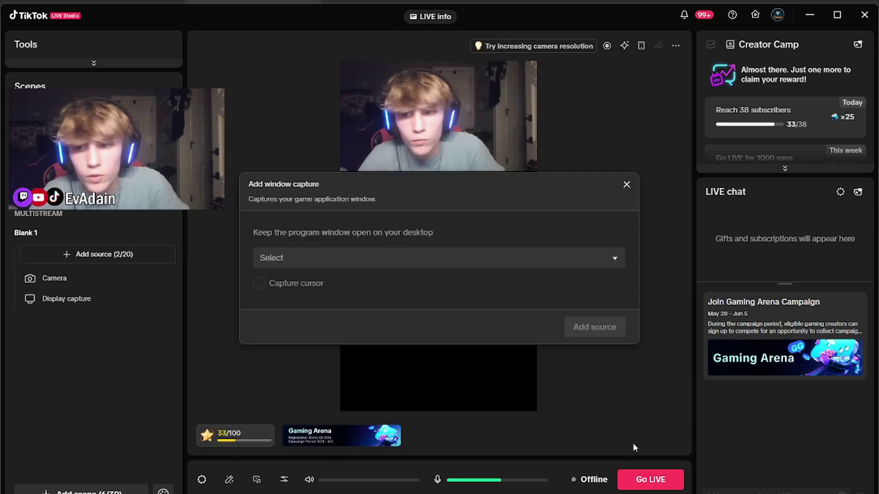
left_click(503, 257)
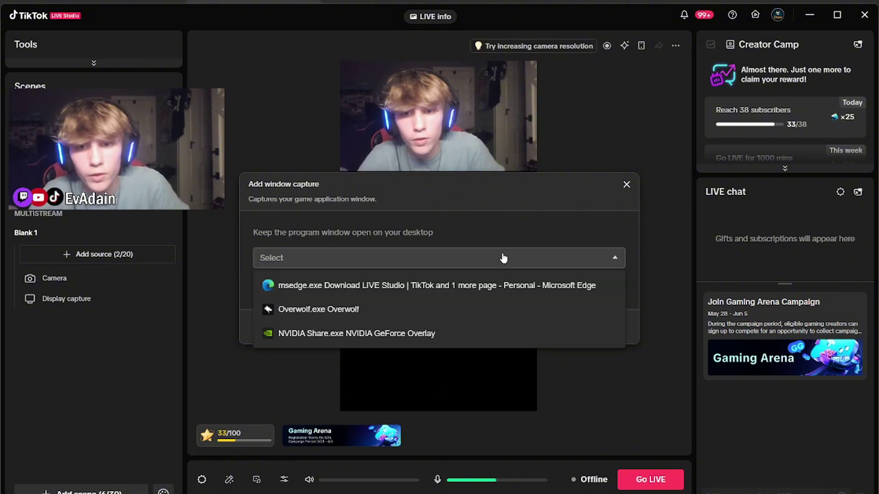
left_click(380, 293)
left_click(588, 325)
left_click_drag(370, 298, 408, 333)
Delete the display capture and position the Edge capture beneath the camera feed
left_click(407, 229)
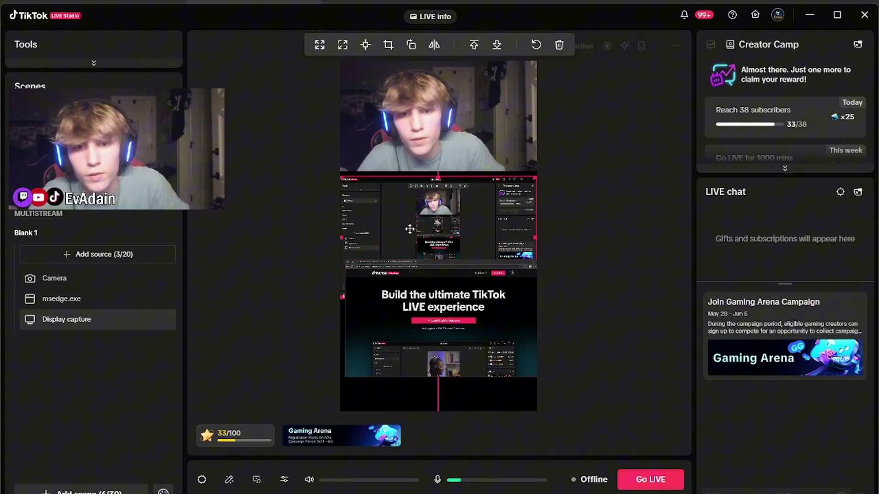
key("Delete")
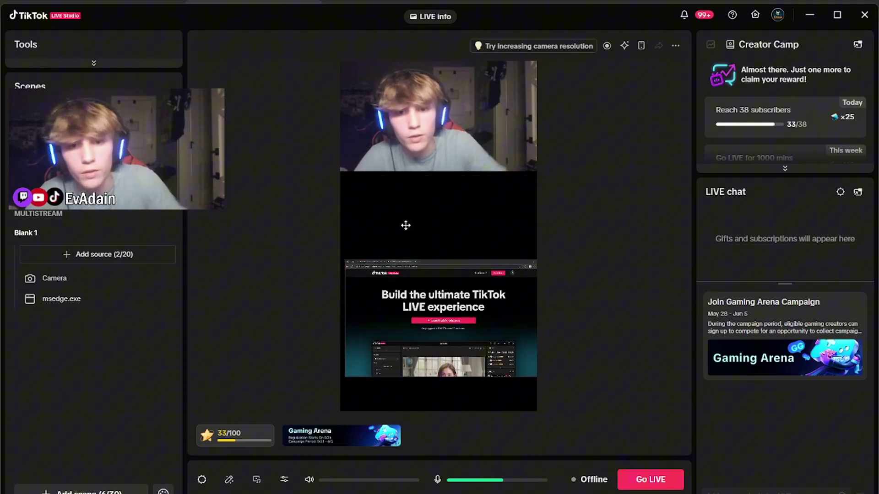
left_click_drag(433, 317, 391, 314)
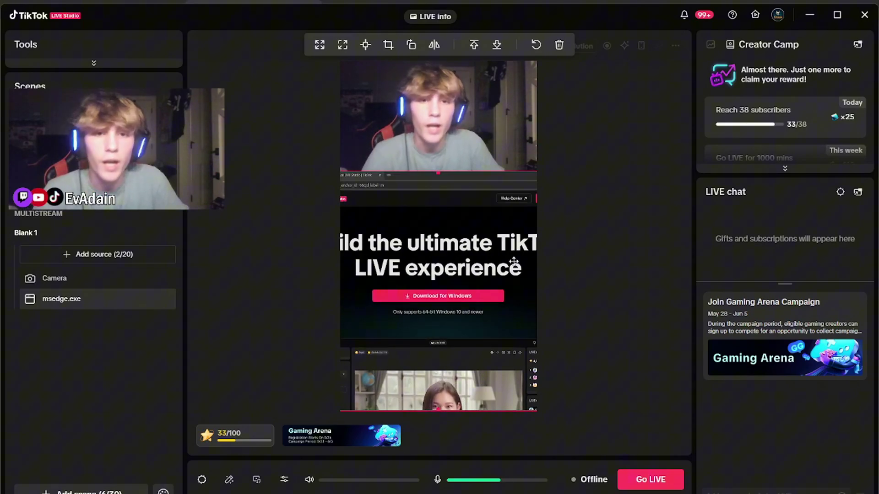
left_click(566, 204)
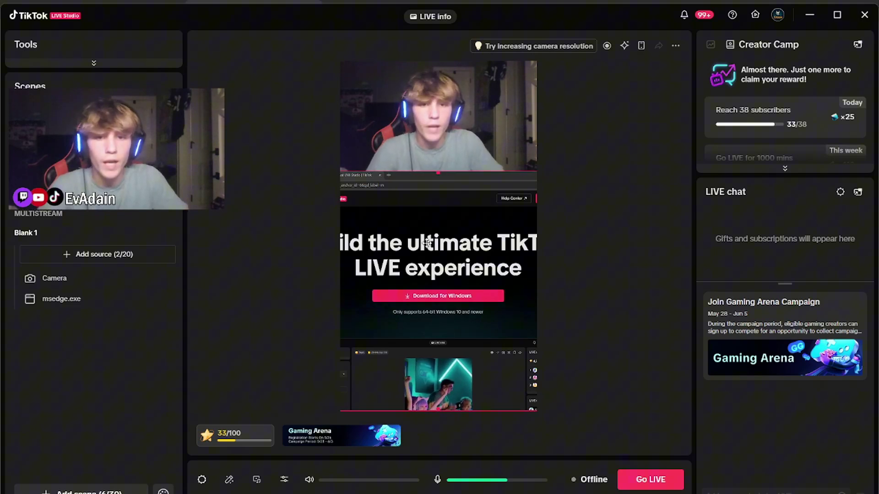
left_click(387, 297)
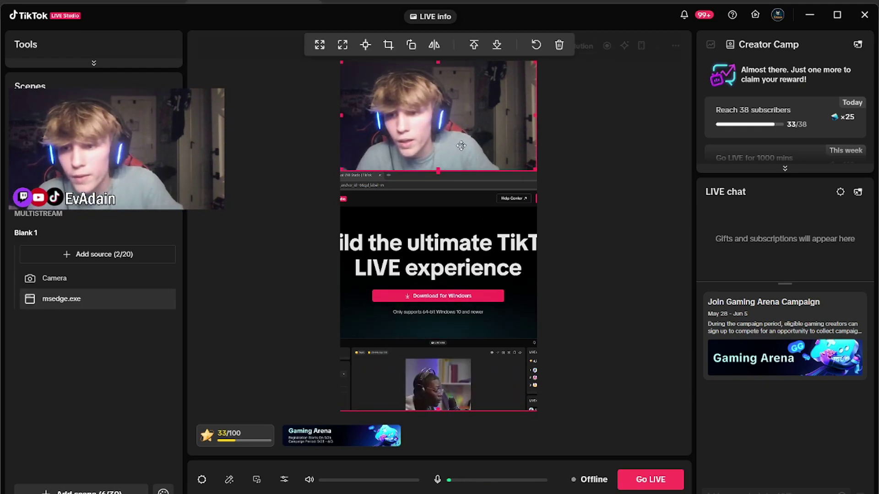
Look over the scene templates and source types, closing both without adding anything
left_click(87, 490)
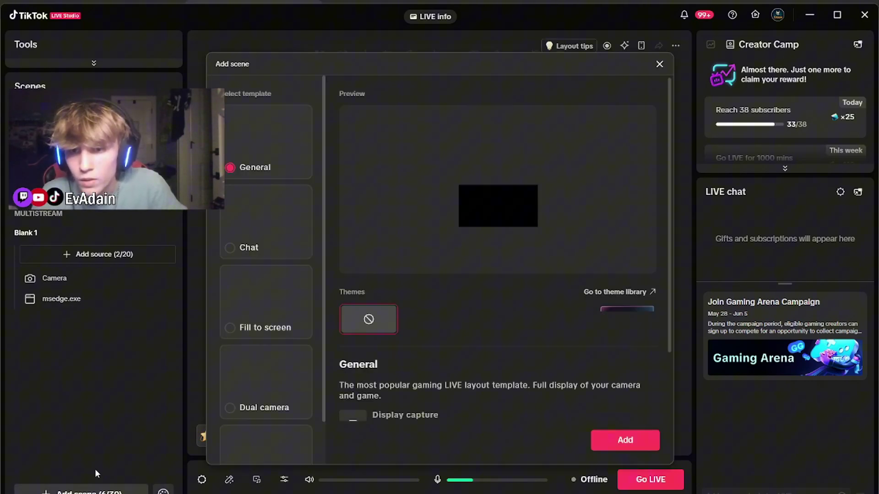
left_click(659, 64)
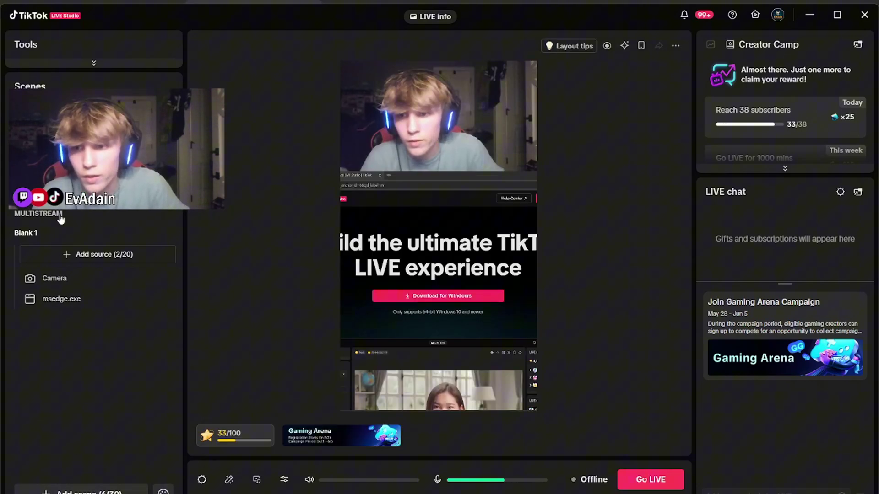
left_click(84, 255)
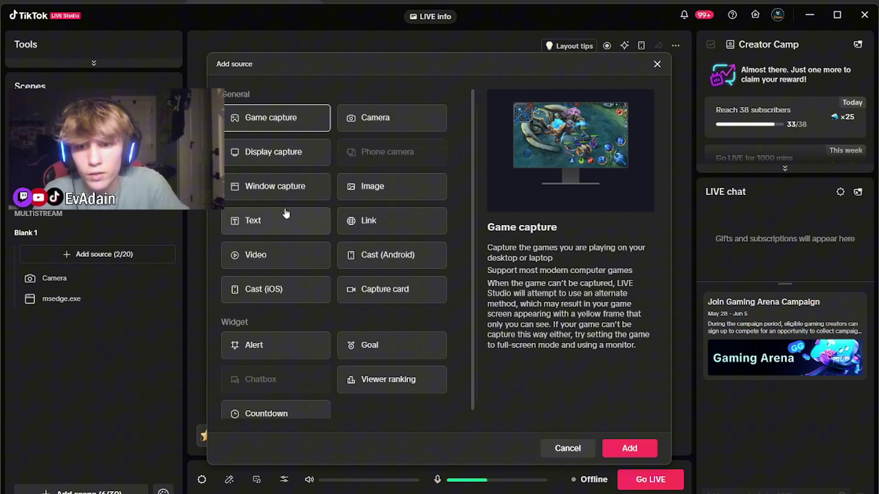
scroll(288, 320, "down", 1)
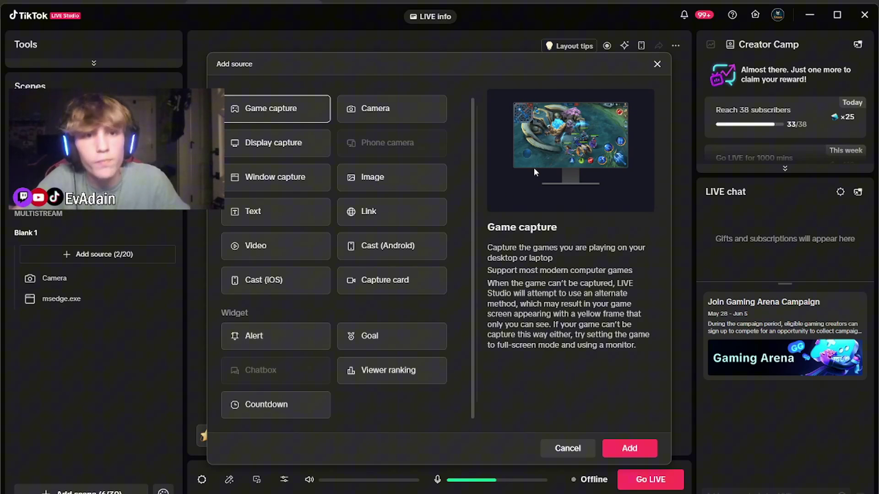
left_click(657, 64)
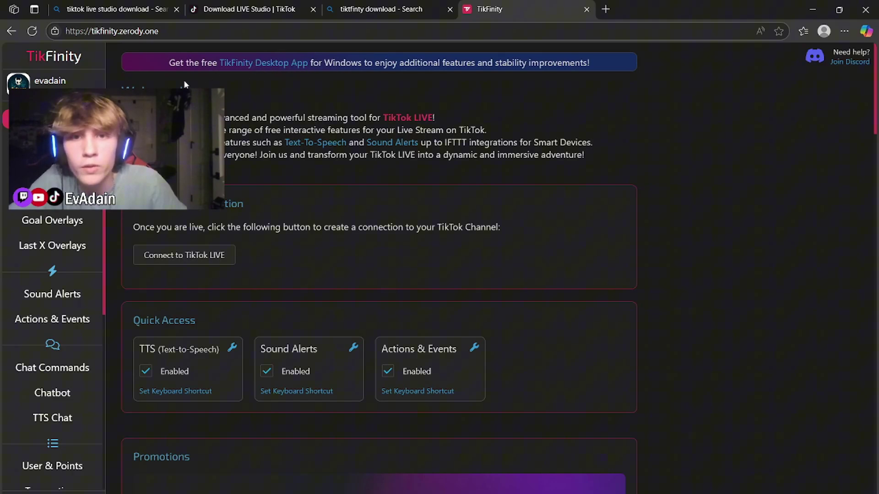
Go to the TikFinity Desktop App page via its banner link
left_click(255, 69)
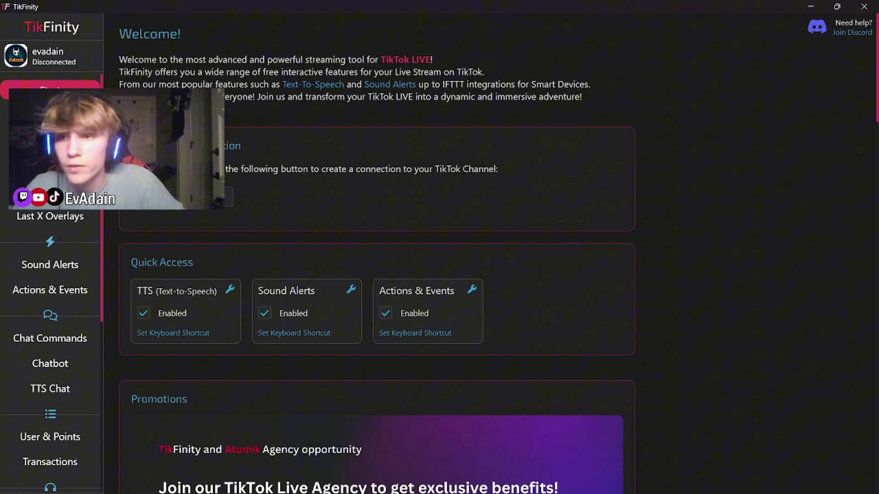
Look through TikFinity's basic Setup settings page
left_click(58, 58)
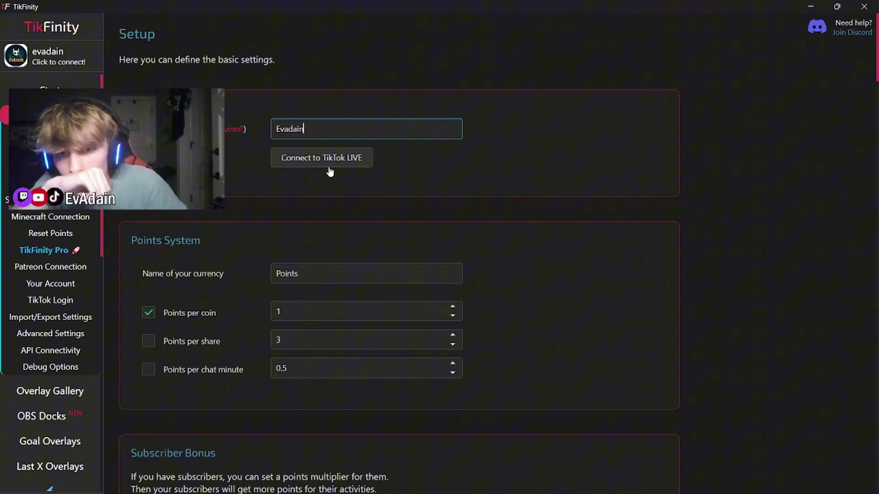
scroll(338, 195, "down", 10)
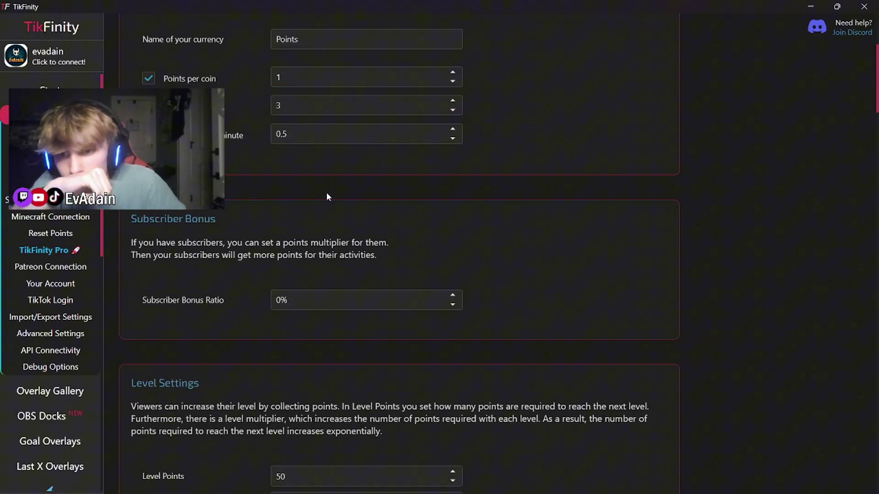
scroll(313, 166, "down", 20)
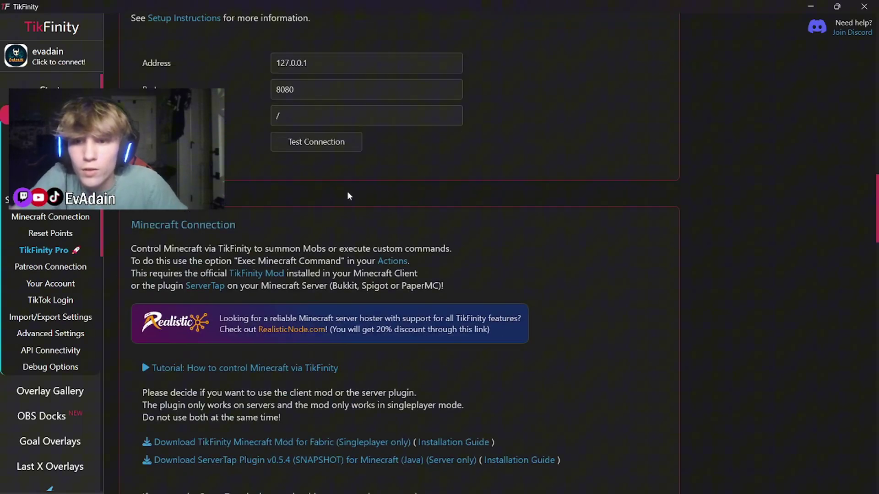
scroll(350, 189, "down", 10)
scroll(346, 194, "up", 8)
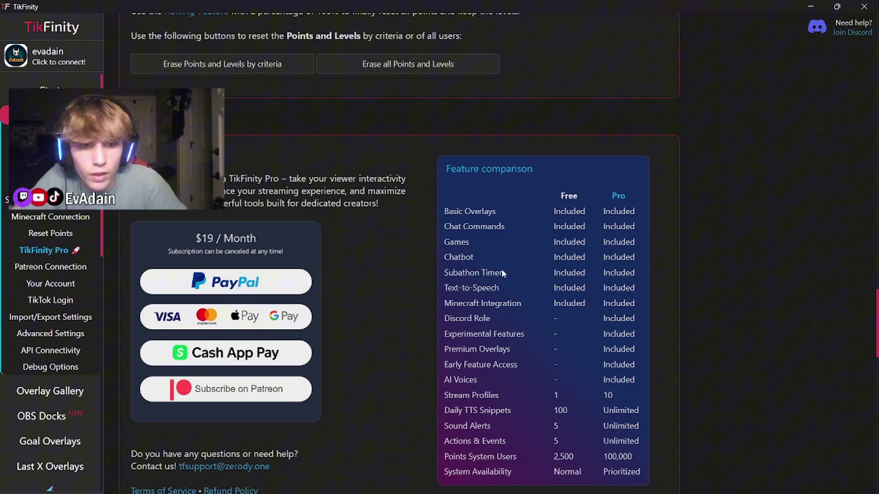
Browse the Overlay Gallery, view Top Gifters, and open Top Liker's customization settings
left_click(75, 388)
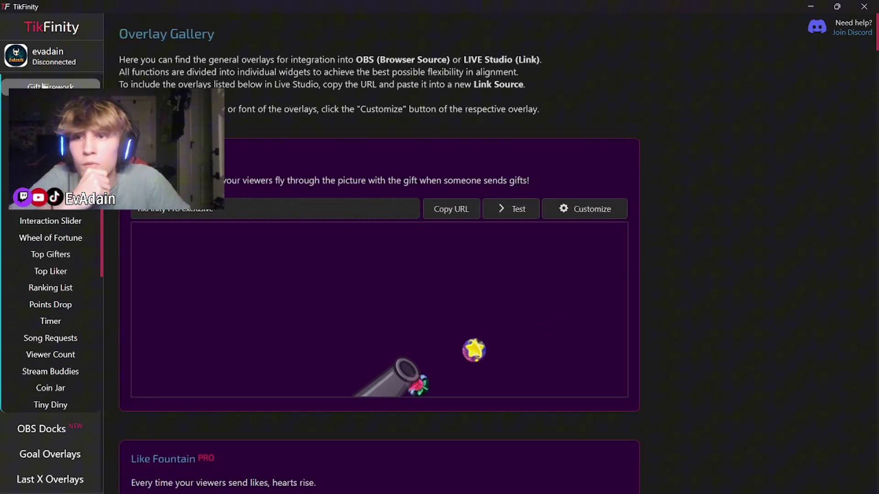
scroll(51, 384, "up", 2)
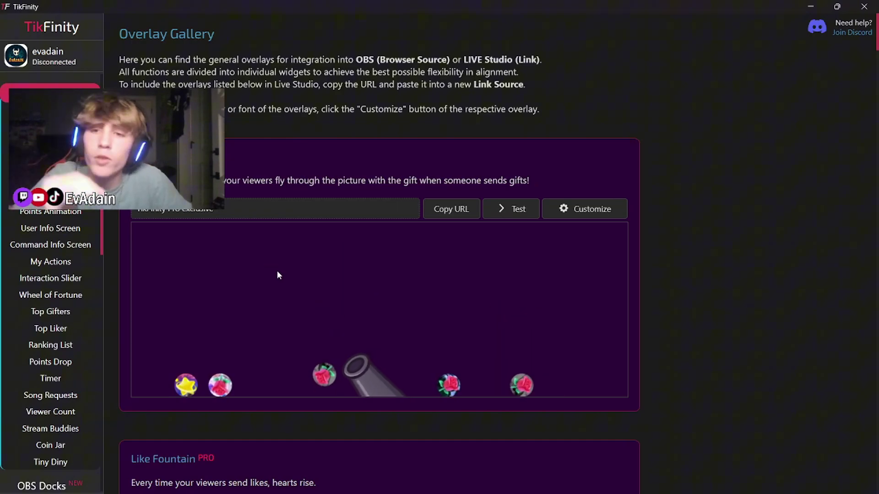
scroll(277, 271, "down", 2)
scroll(276, 266, "down", 10)
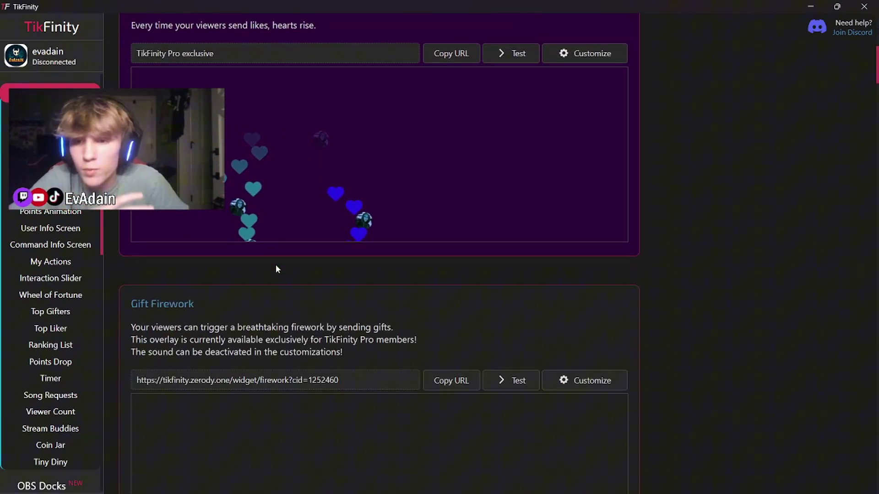
scroll(276, 268, "down", 20)
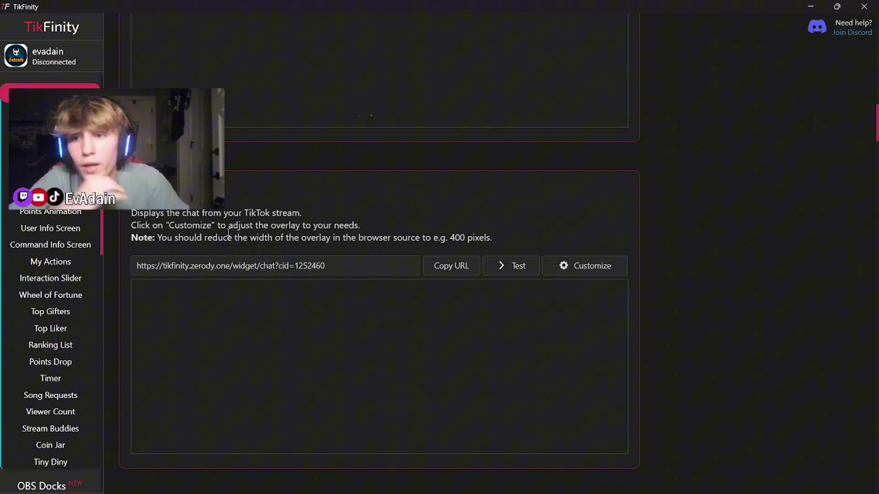
left_click(83, 311)
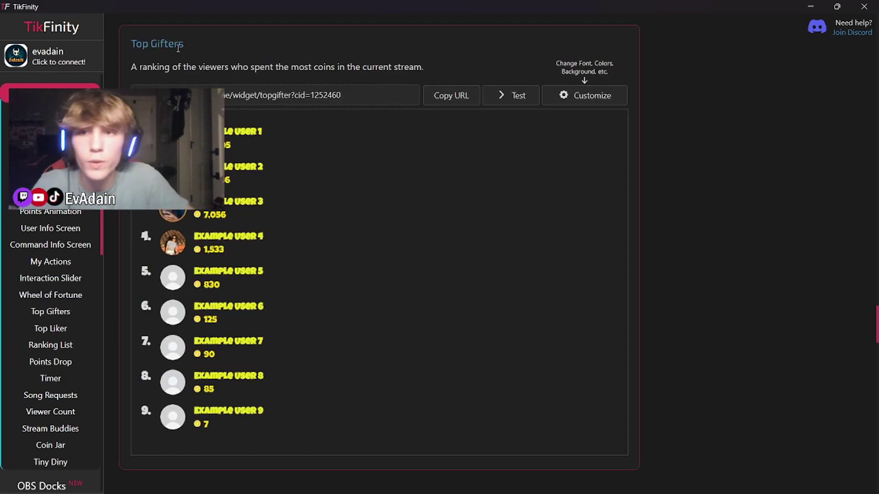
left_click(77, 324)
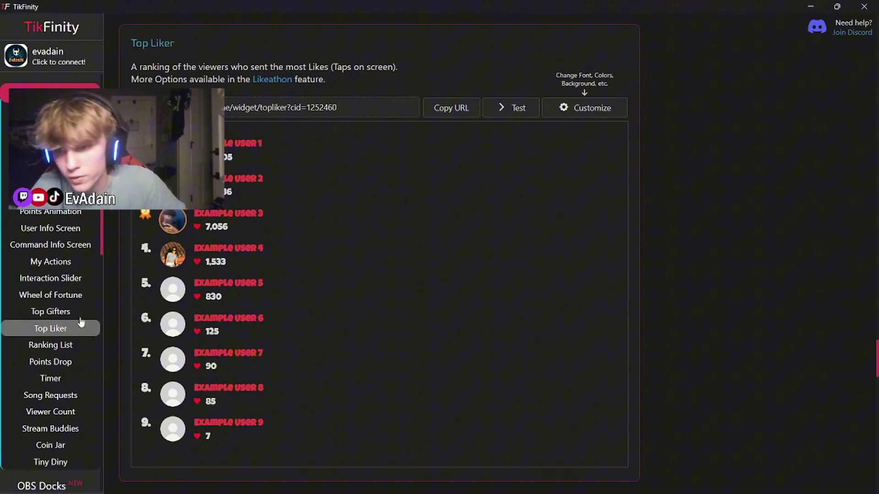
left_click(591, 109)
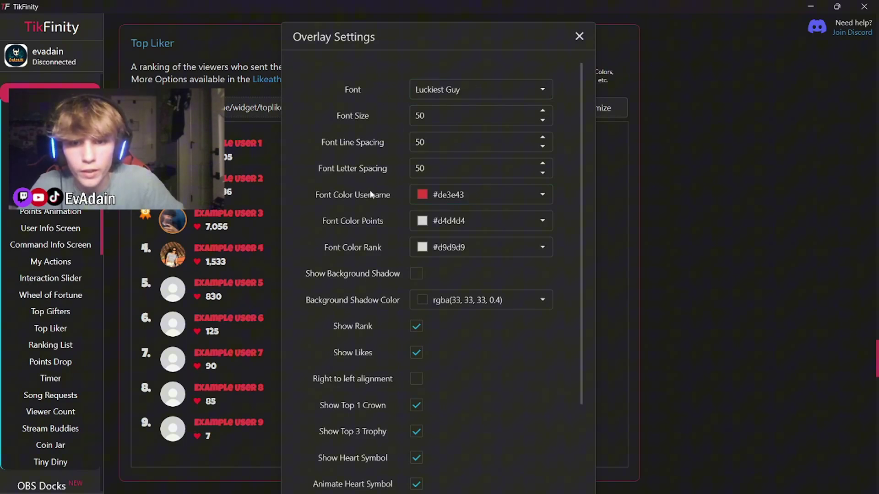
Close Top Liker's Overlay Settings, then open and close Top Gifters' customization without changes
scroll(457, 205, "down", 3)
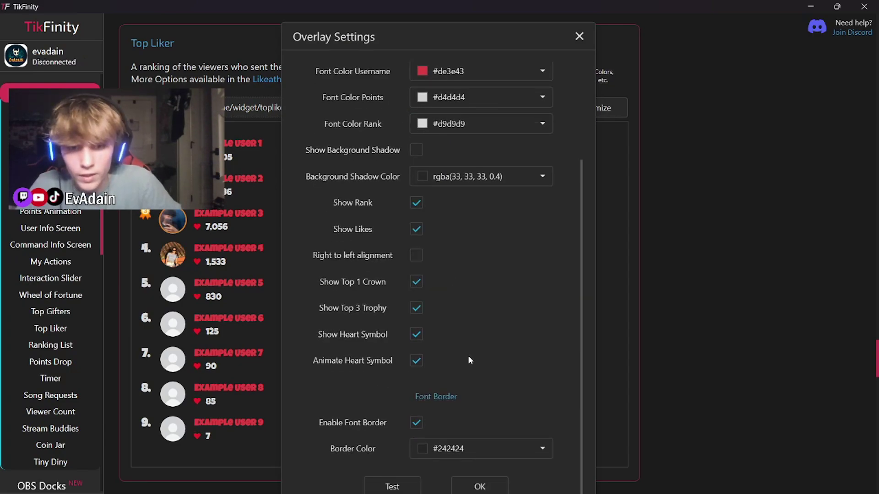
scroll(470, 360, "up", 3)
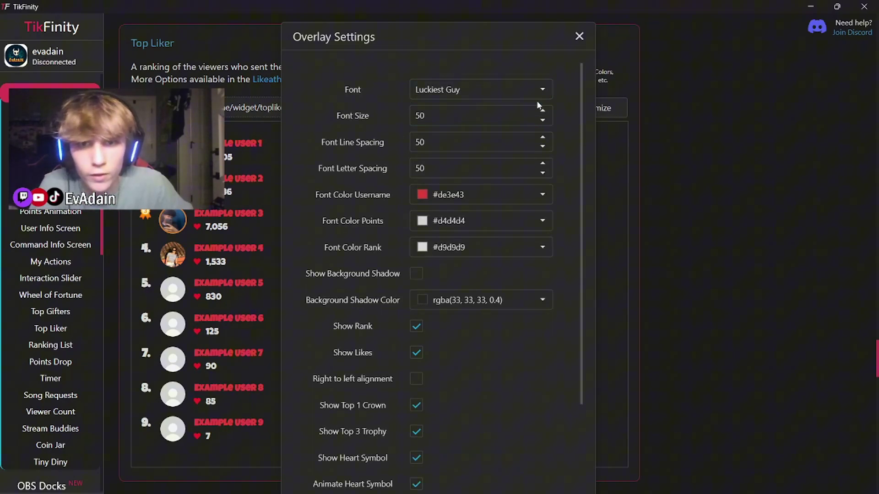
scroll(531, 181, "down", 3)
key("Escape")
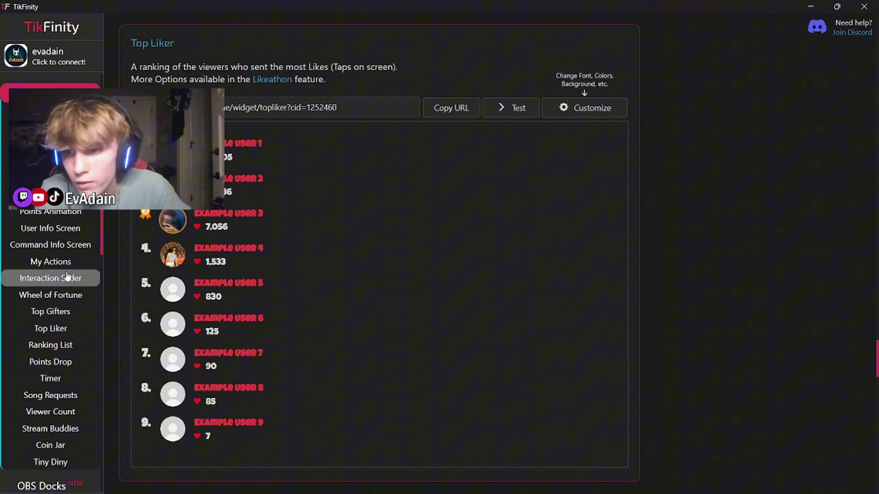
left_click(59, 312)
left_click(569, 96)
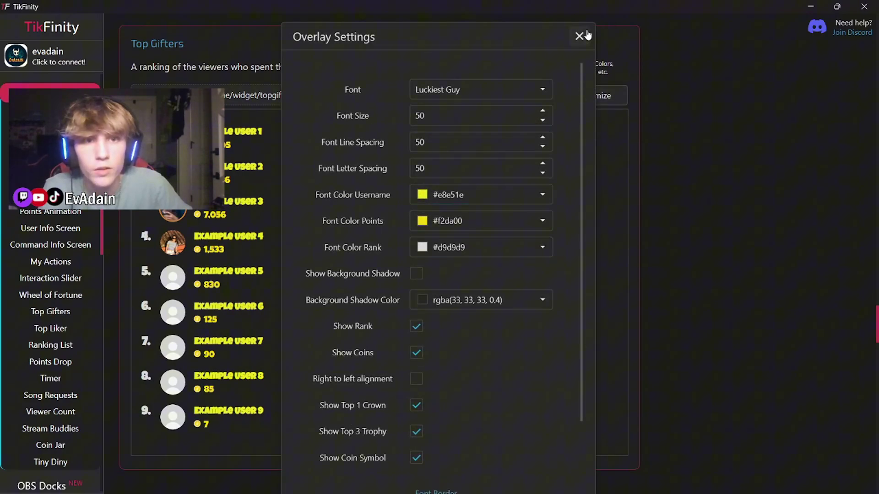
left_click(579, 36)
scroll(40, 314, "down", 4)
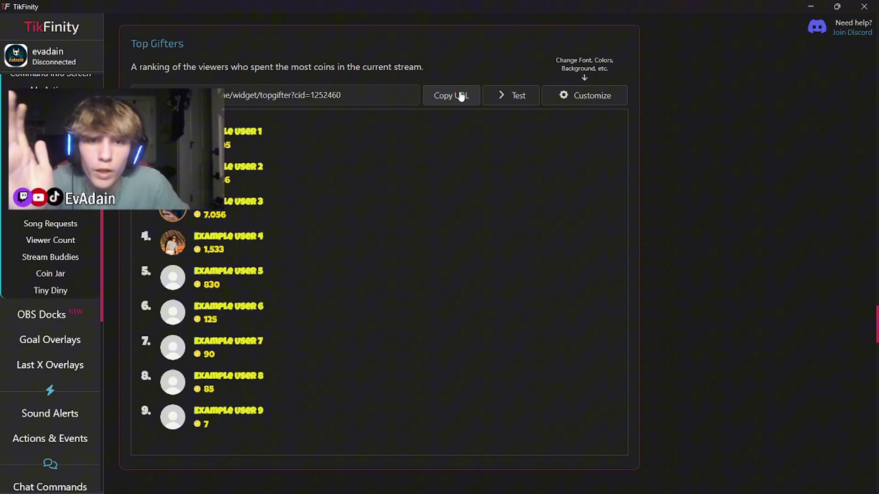
Add the copied Top Gifters widget URL as a Link source placed over the webcam area
left_click(461, 96)
left_click(542, 460)
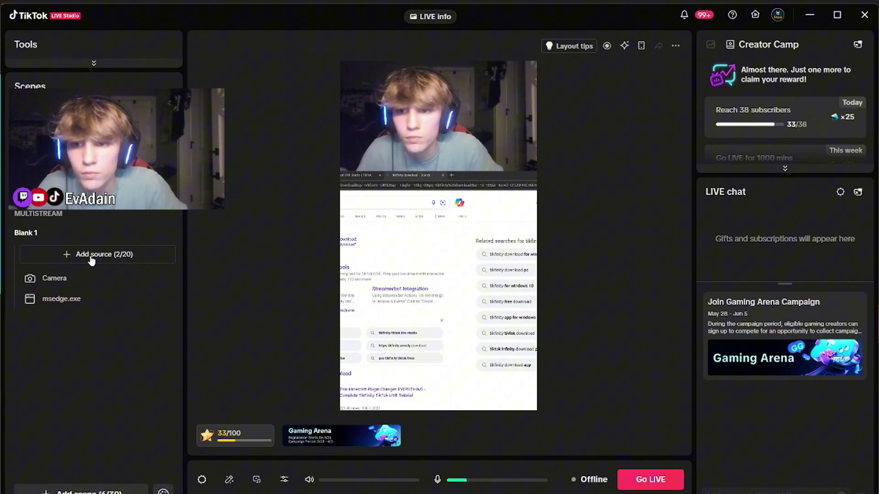
left_click(66, 257)
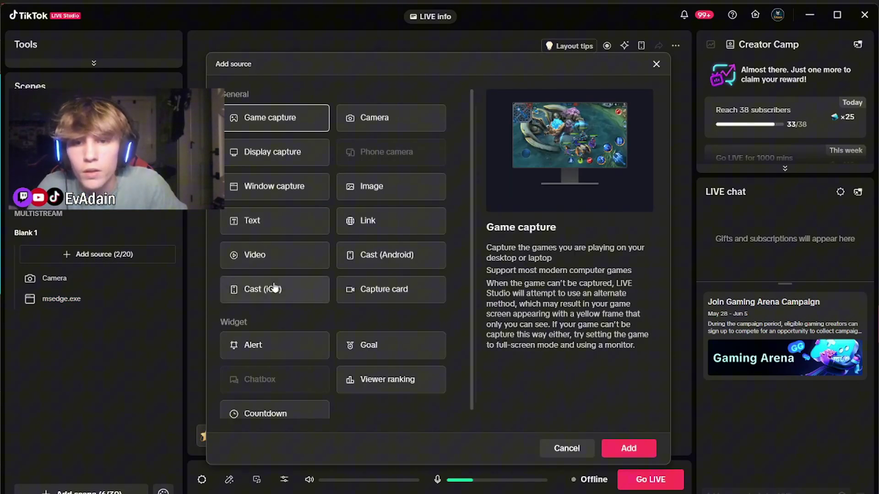
left_click(390, 232)
left_click(629, 450)
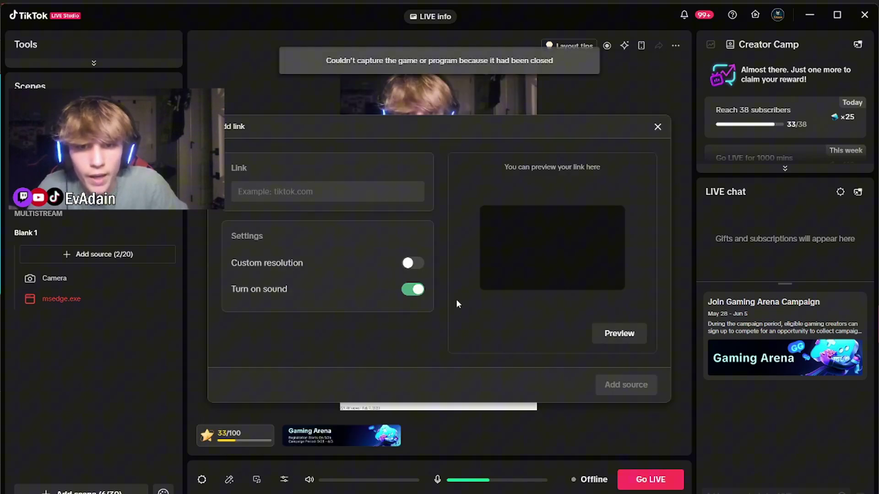
key("ctrl+v")
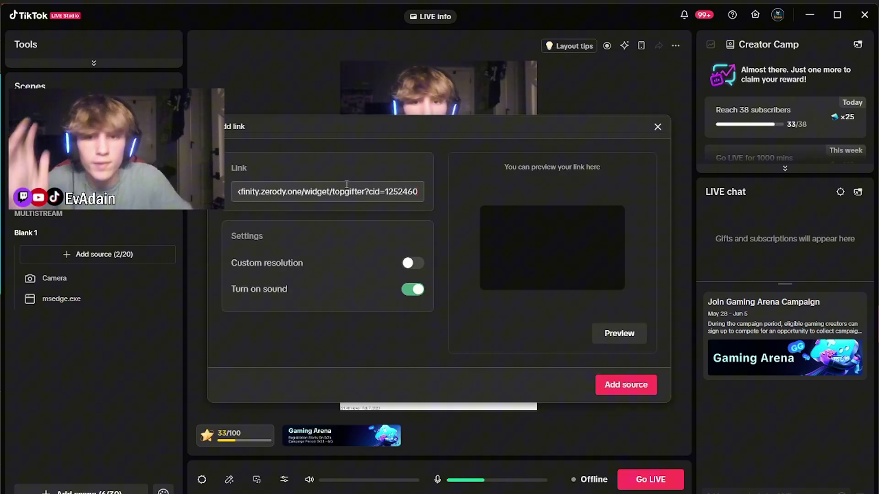
left_click(637, 395)
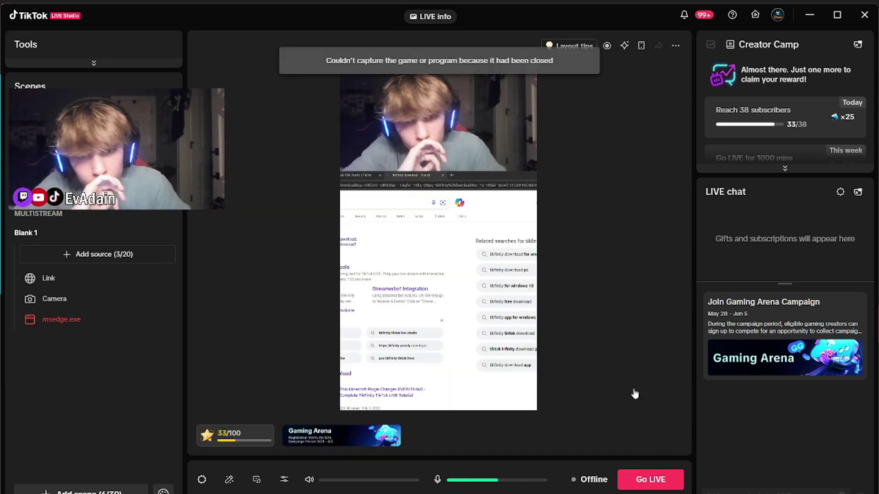
left_click_drag(437, 326, 439, 130)
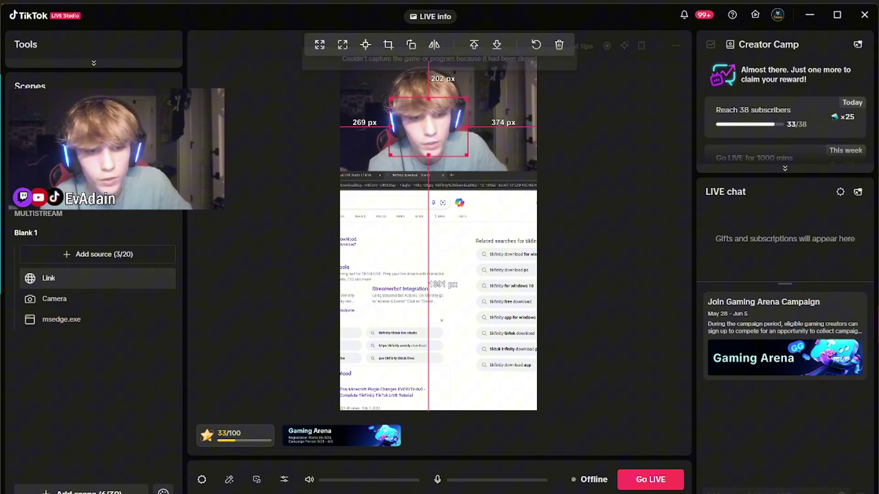
key("alt+Tab")
Preview the Top Gifters list with sample gifters, then position its overlay over the browser capture
left_click(517, 109)
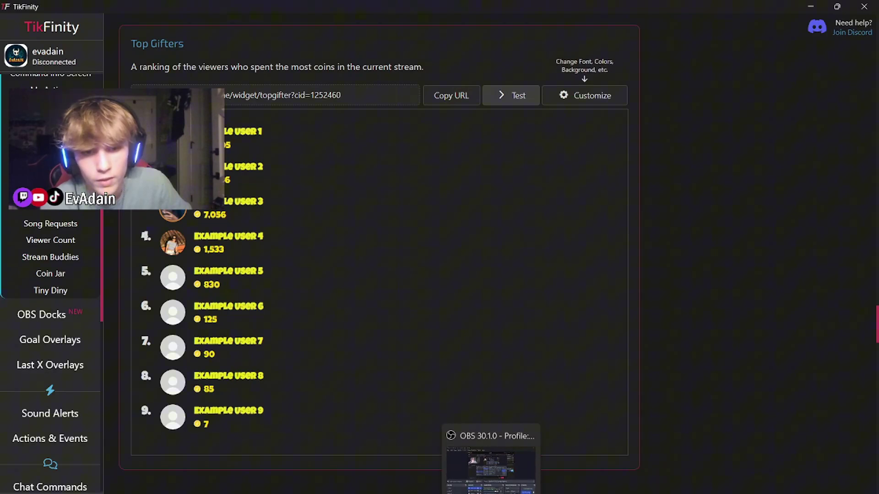
left_click(492, 478)
left_click_drag(465, 155, 474, 311)
left_click_drag(475, 232, 481, 203)
Crop the gifter ranking to its top entries and move it to the scene's left edge
right_click(481, 204)
left_click(500, 316)
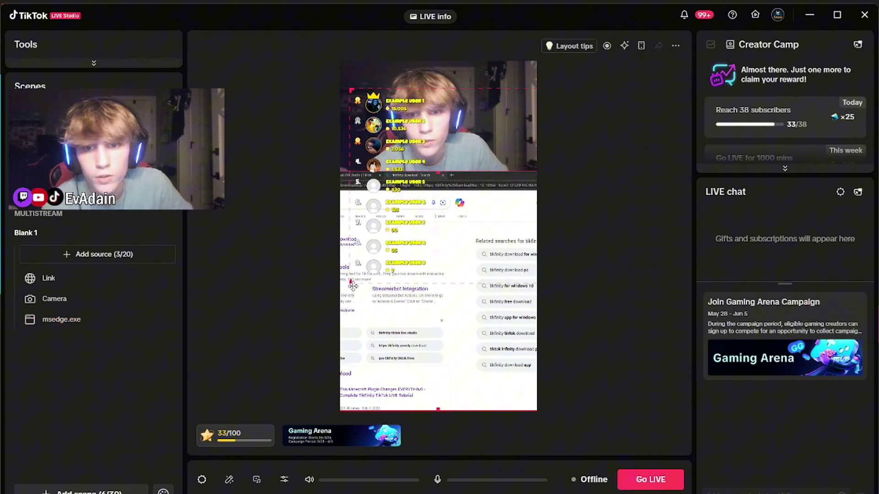
left_click_drag(352, 285, 342, 150)
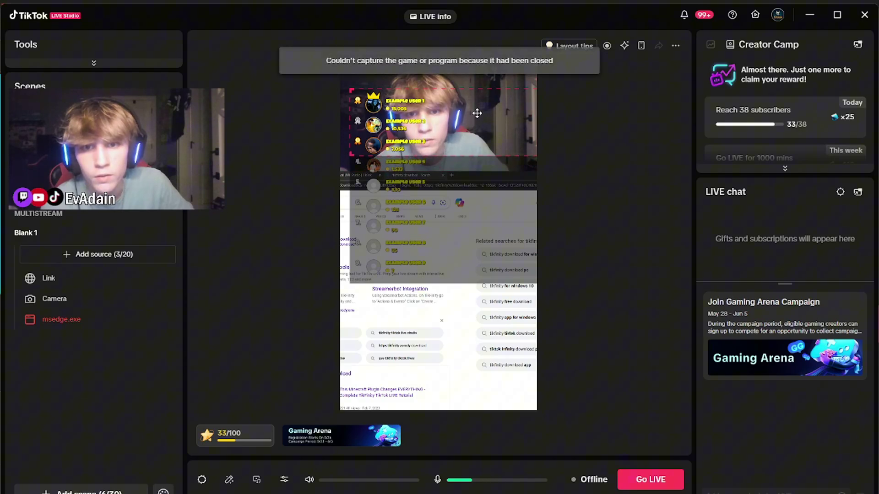
left_click(526, 186)
left_click_drag(388, 96, 361, 153)
left_click_drag(482, 177, 443, 103)
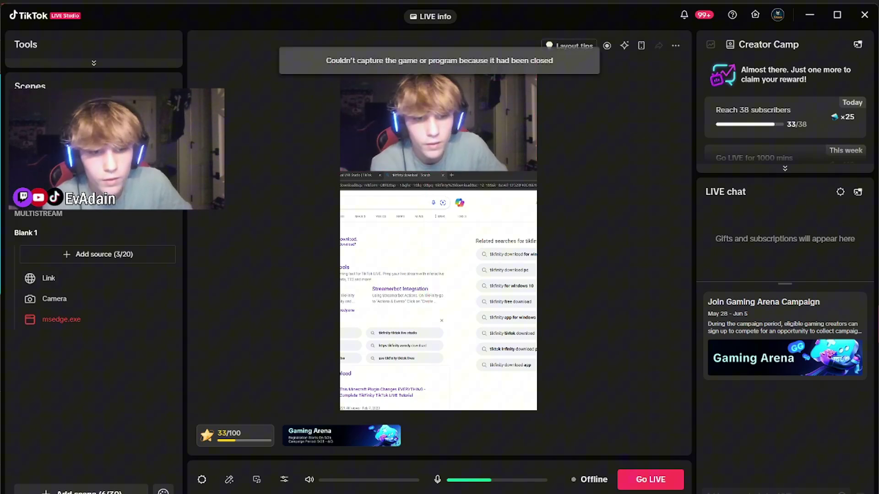
Shift the second Link overlay up and to the left in the Blank 1 preview
left_click(666, 467)
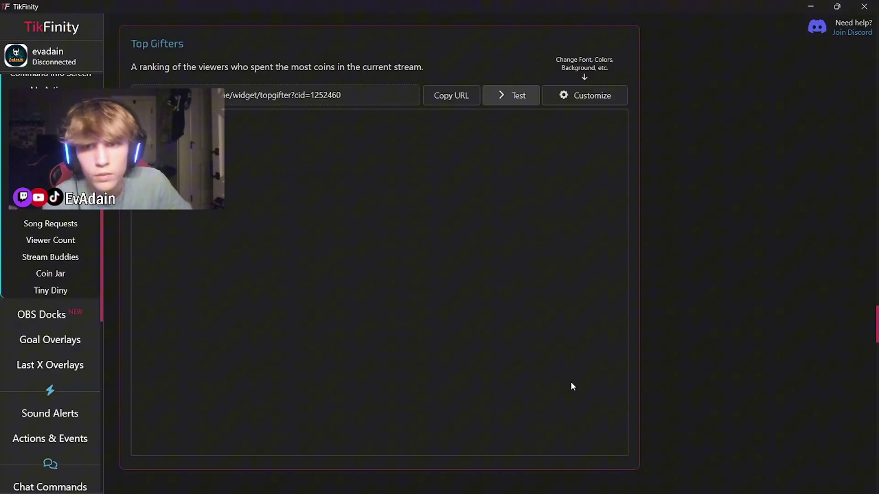
scroll(482, 92, "down", 5)
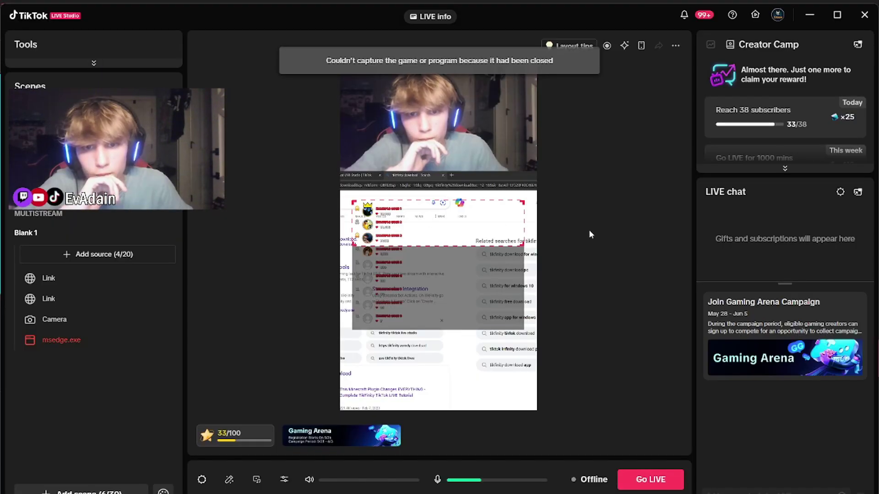
left_click_drag(441, 217, 430, 190)
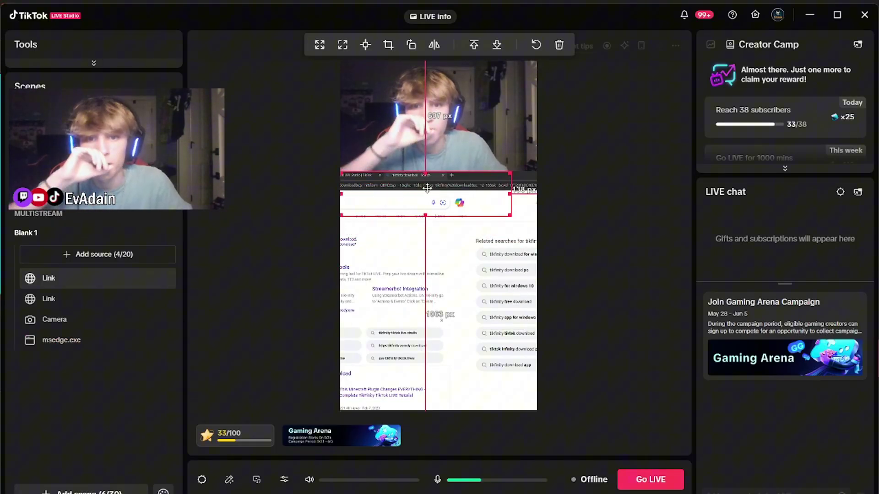
left_click(533, 437)
Open TikFinity's Goal Overlays page and browse the available goals
mouse_move(666, 493)
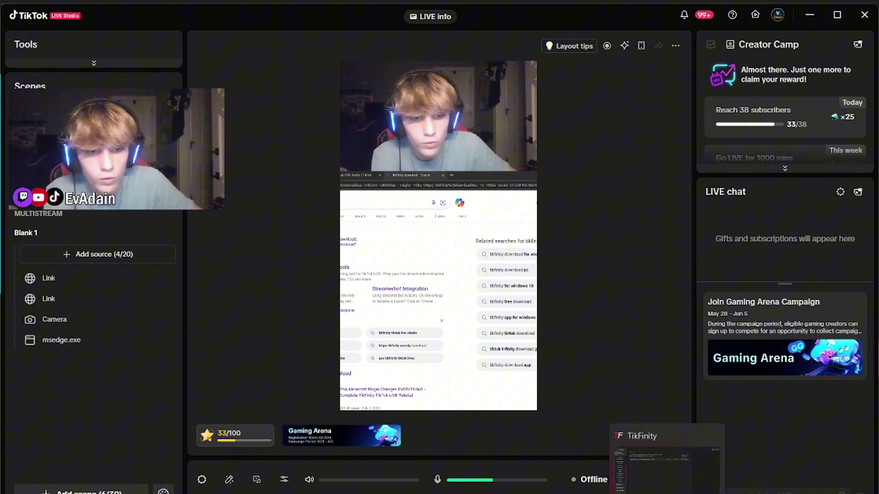
left_click(543, 462)
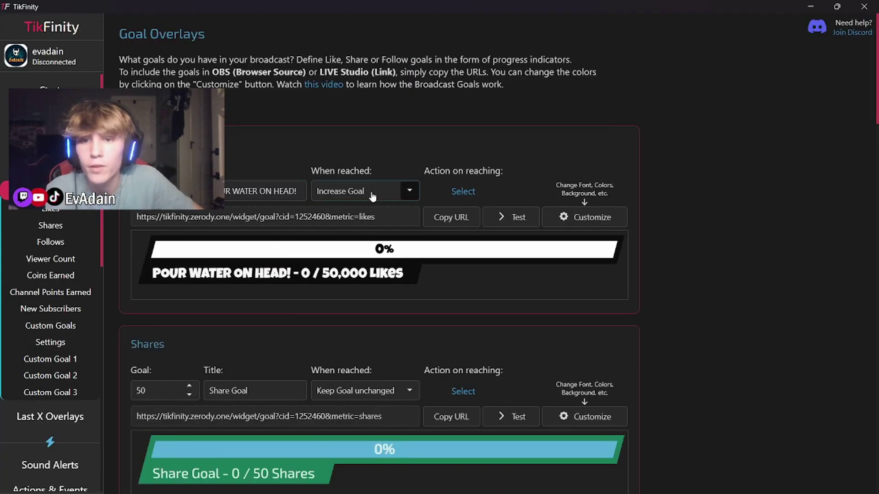
scroll(385, 272, "down", 8)
scroll(383, 272, "down", 7)
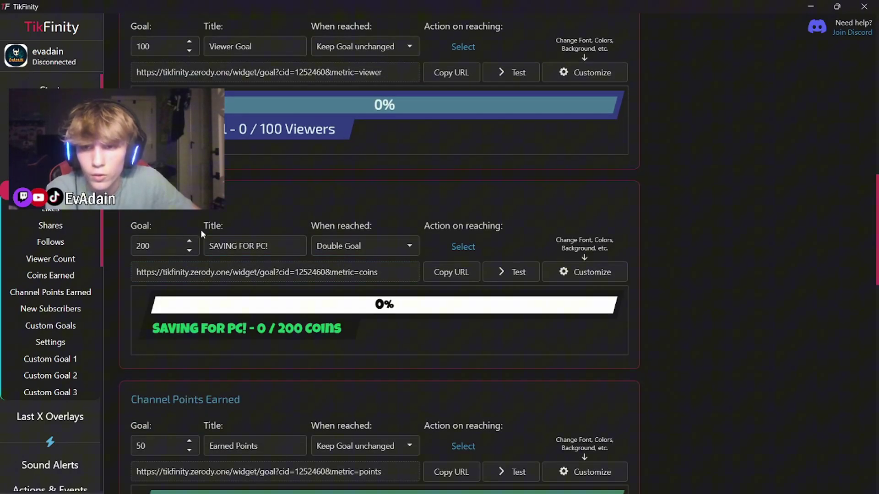
scroll(338, 319, "up", 14)
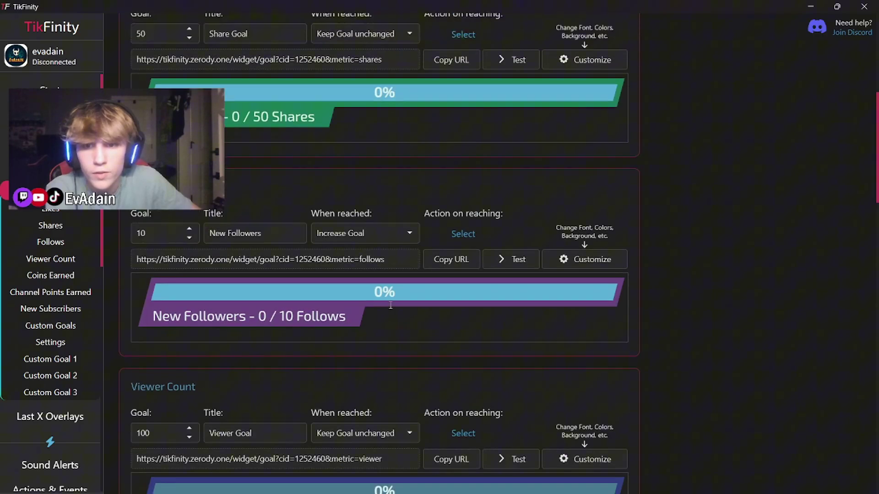
scroll(339, 245, "down", 13)
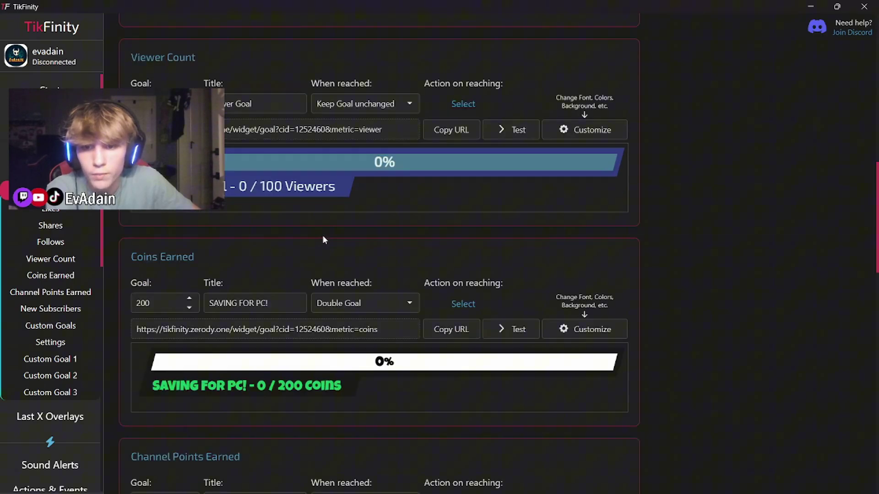
scroll(308, 319, "up", 3)
scroll(309, 319, "up", 10)
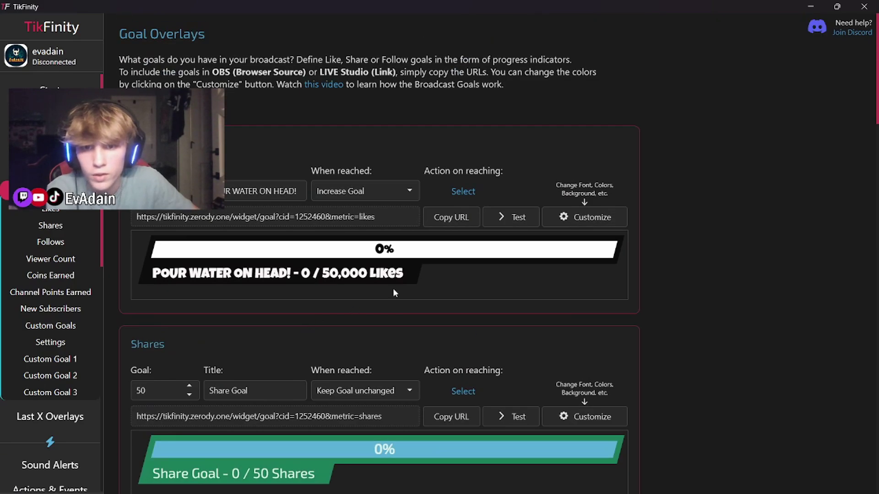
Copy the URL of the POUR WATER ON HEAD! likes goal overlay
left_click(458, 217)
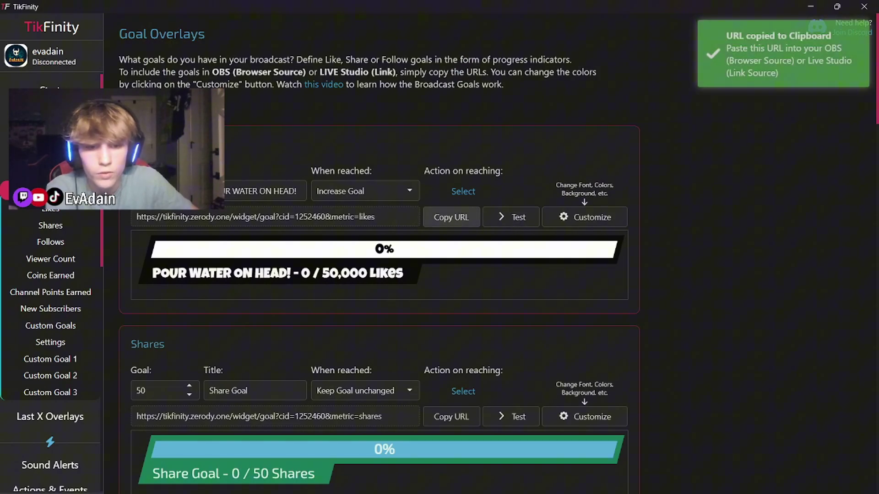
scroll(273, 329, "down", 10)
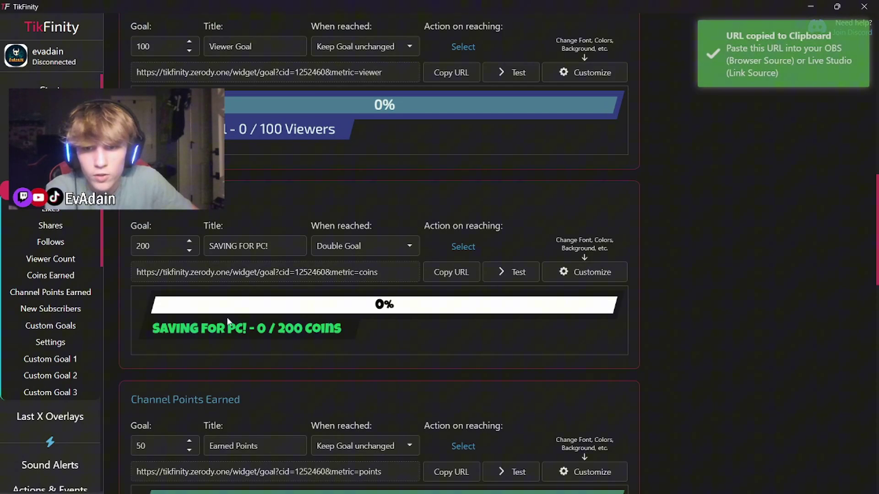
scroll(274, 328, "up", 8)
scroll(271, 325, "down", 10)
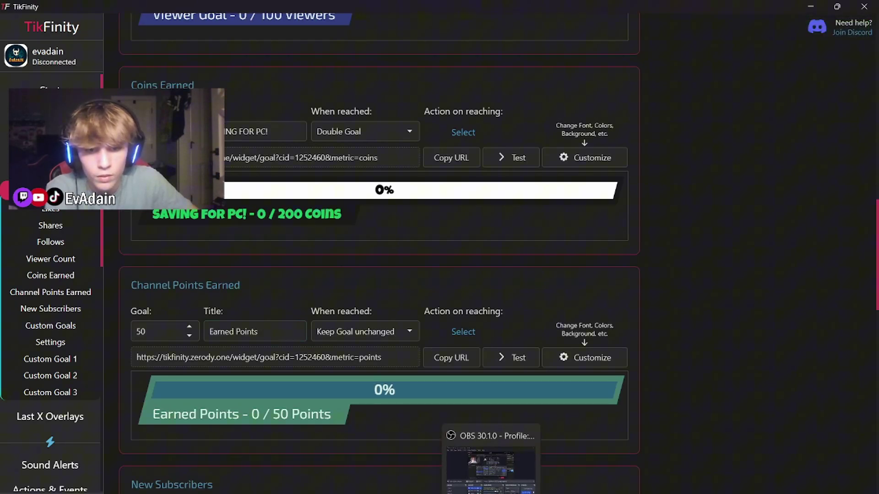
left_click(490, 493)
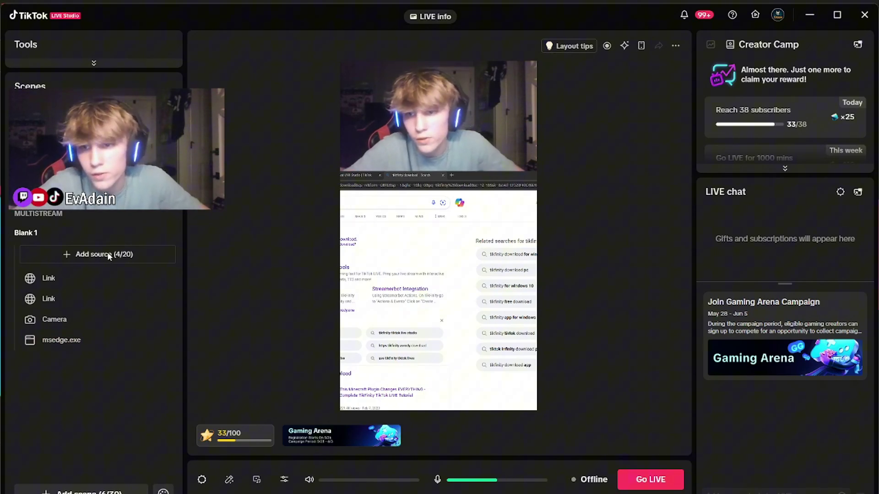
Add a new Link source using the pasted likes goal URL
left_click(131, 255)
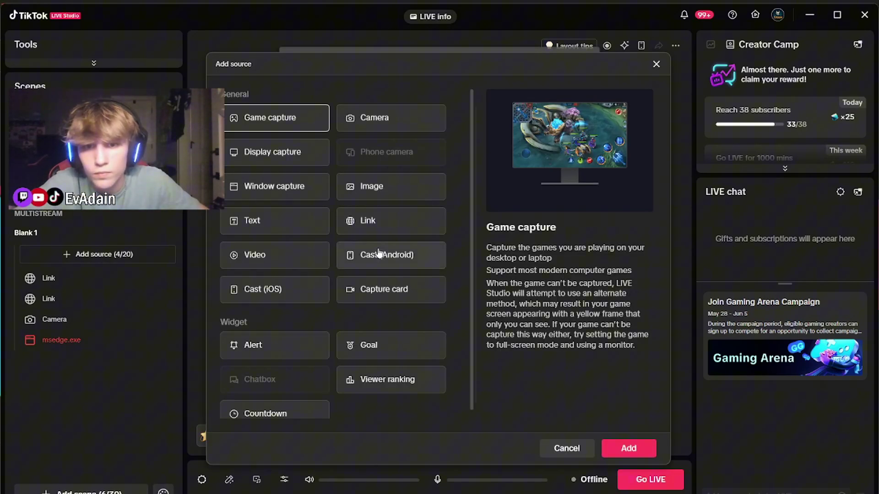
left_click(369, 220)
left_click(635, 442)
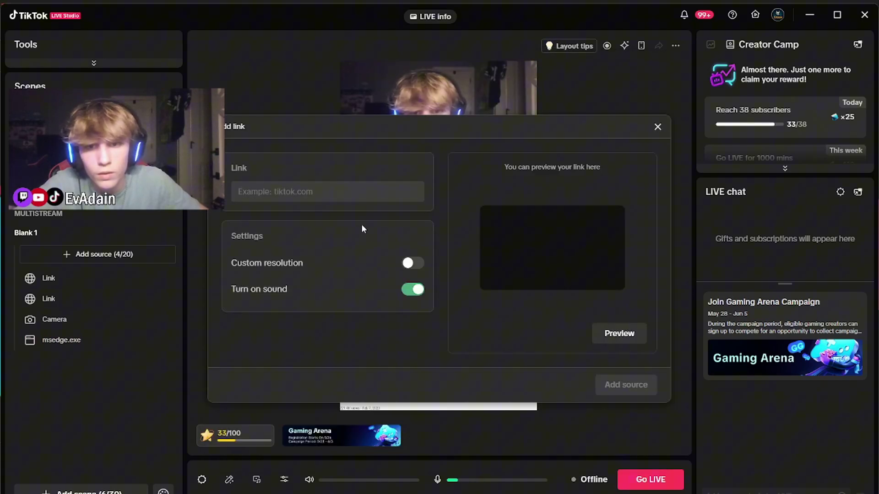
key("ctrl+v")
left_click(603, 385)
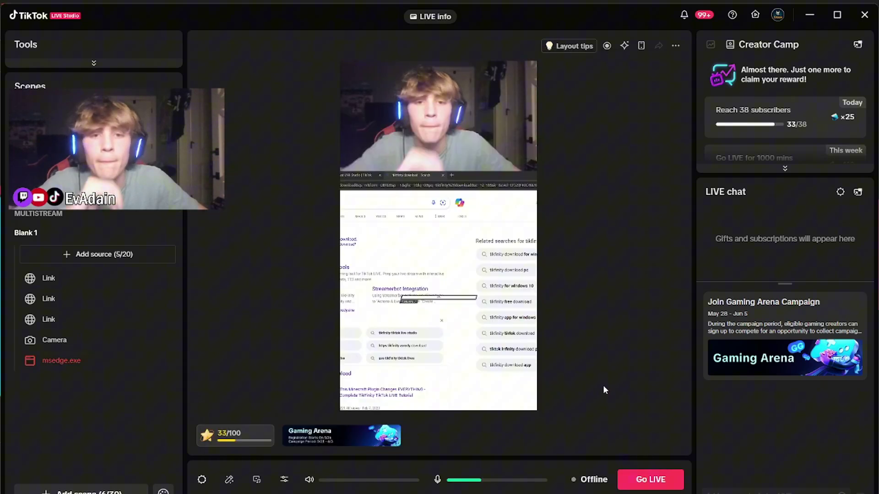
Reset the likes goal bar's size and move it to the bottom of the webcam image
left_click(435, 300)
left_click_drag(480, 356, 498, 372)
right_click(449, 314)
left_click(476, 406)
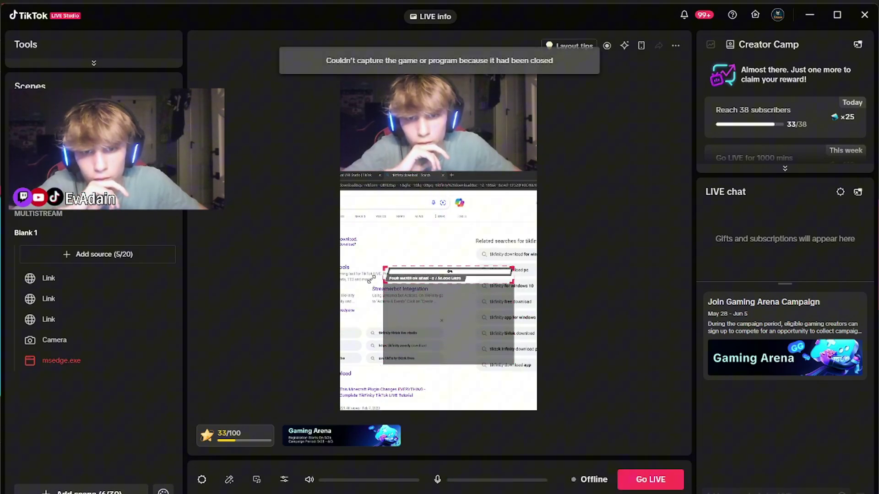
left_click_drag(444, 275, 403, 160)
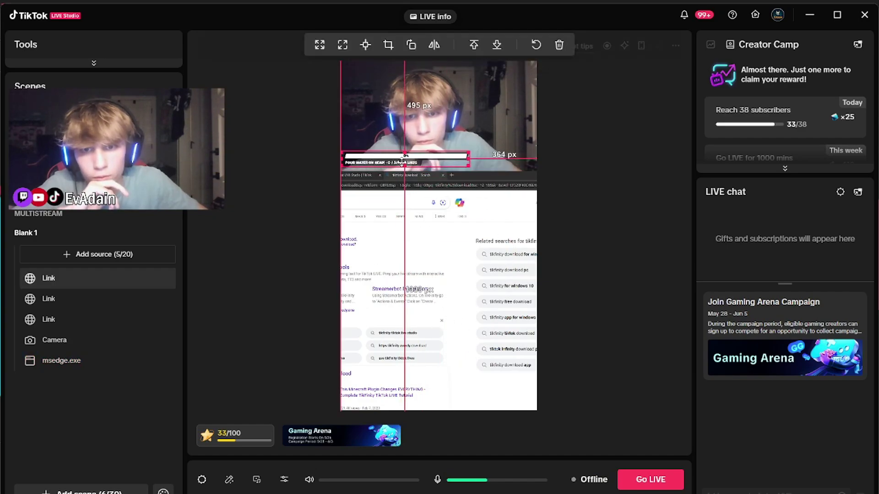
left_click(570, 165)
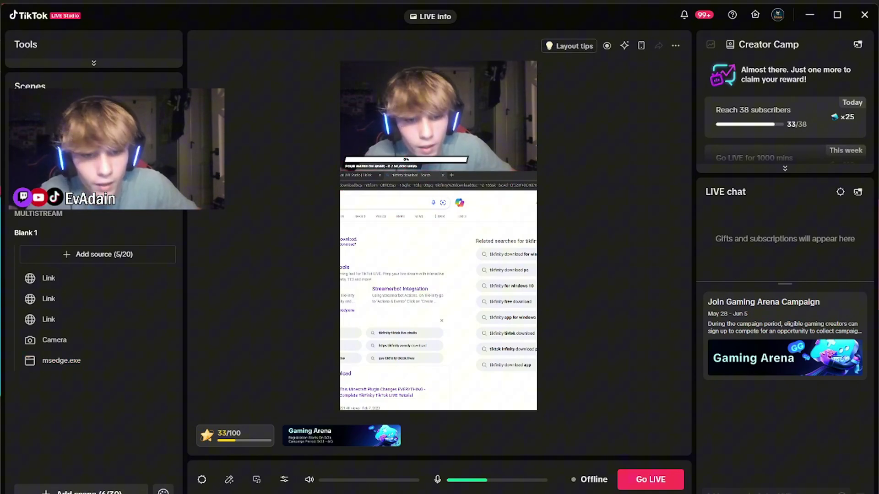
left_click(668, 487)
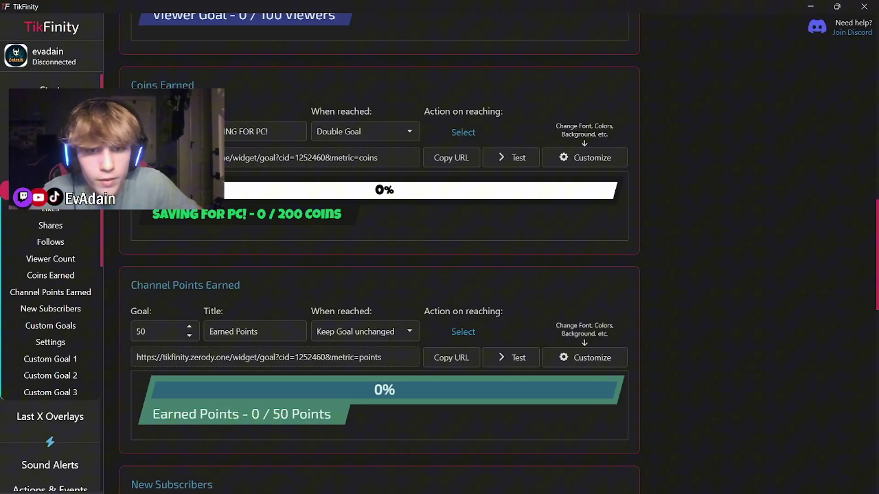
scroll(369, 180, "up", 15)
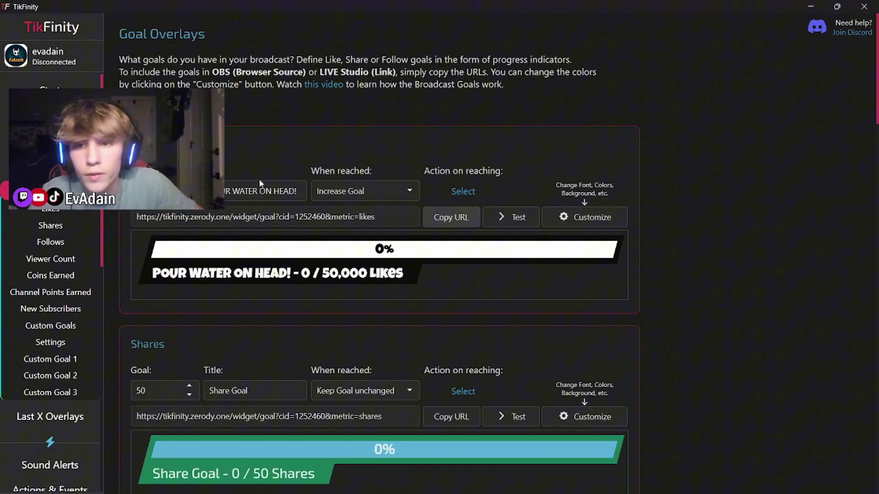
Review the options in the likes goal's When reached dropdown
left_click(362, 191)
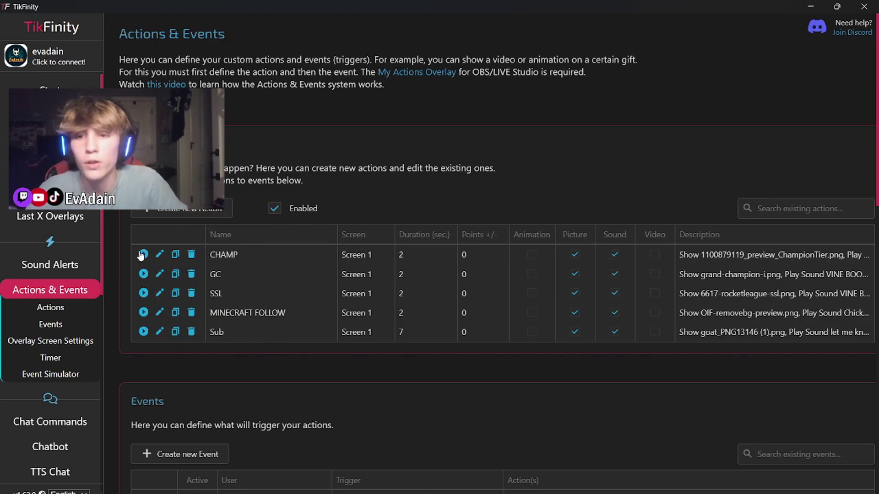
In the CHAMP action, preview the VINE BOOM SOUND and Tuco: GET OUT sounds from the sound library
left_click(160, 255)
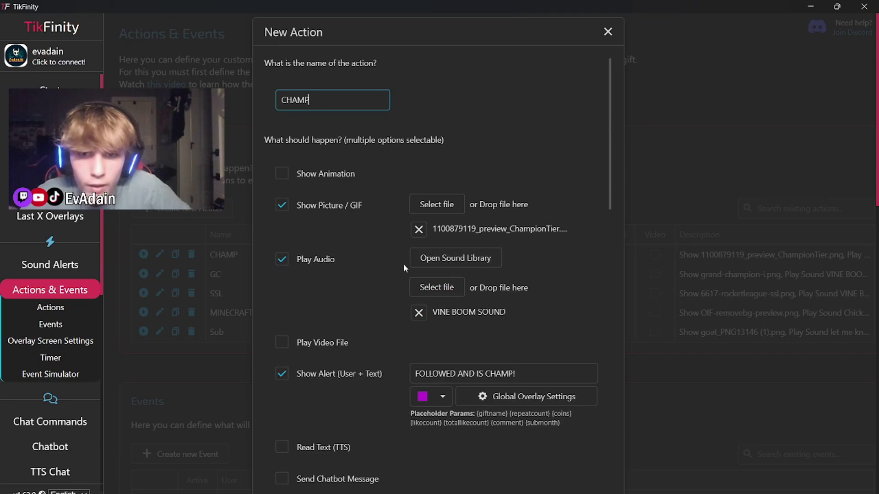
left_click(475, 269)
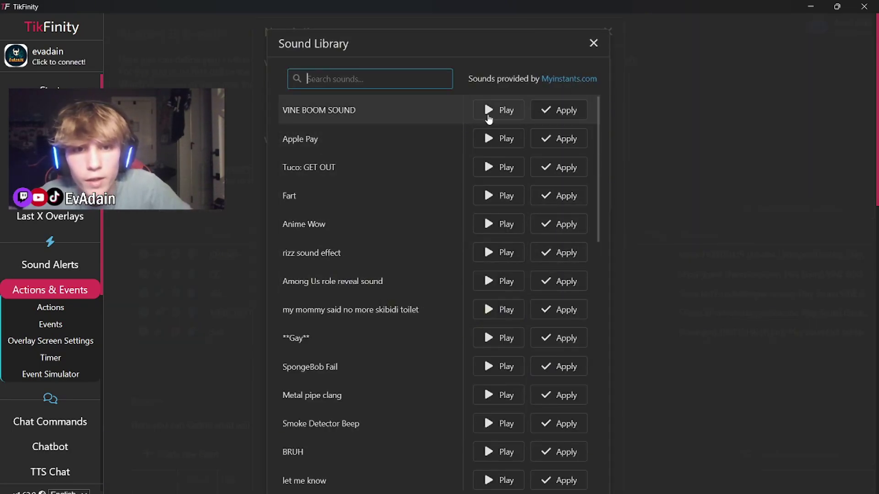
left_click(489, 119)
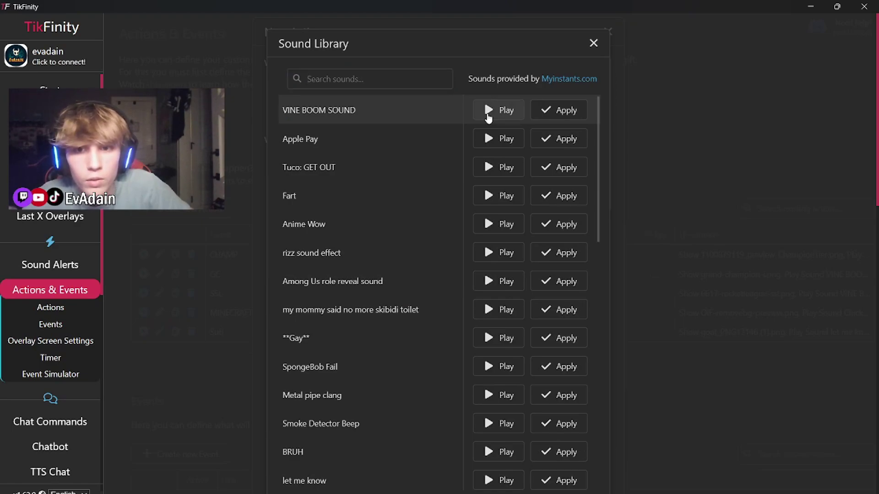
left_click(488, 167)
scroll(324, 278, "down", 3)
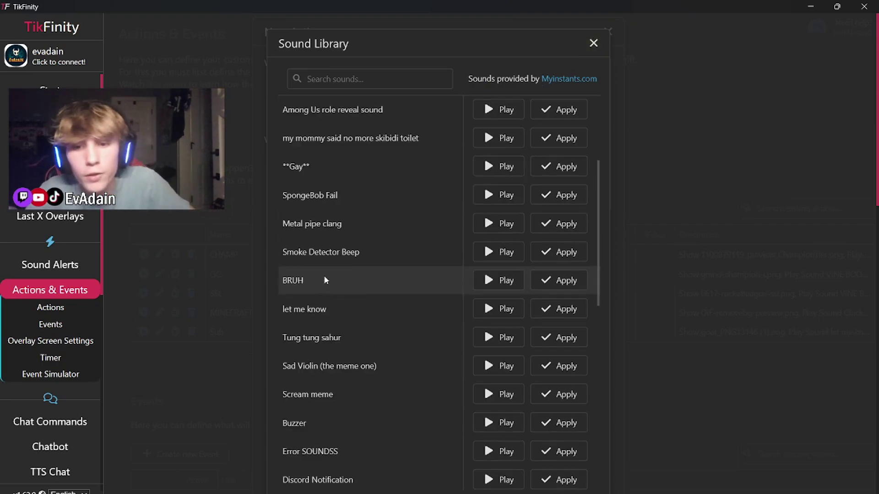
left_click(593, 43)
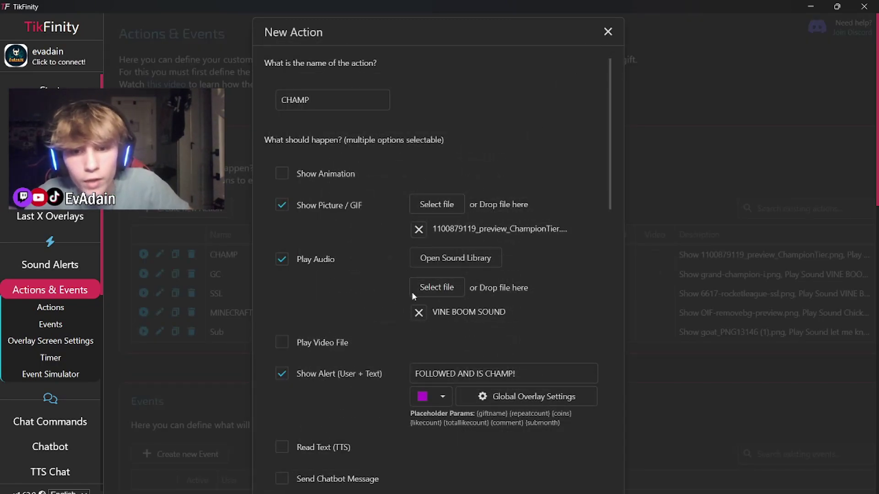
scroll(394, 265, "down", 4)
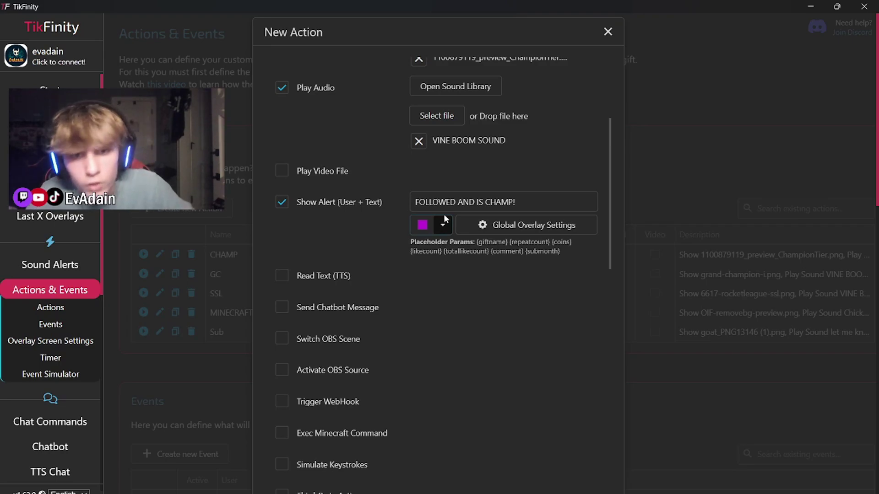
Check the global overlay text settings and close them without changes
left_click(507, 226)
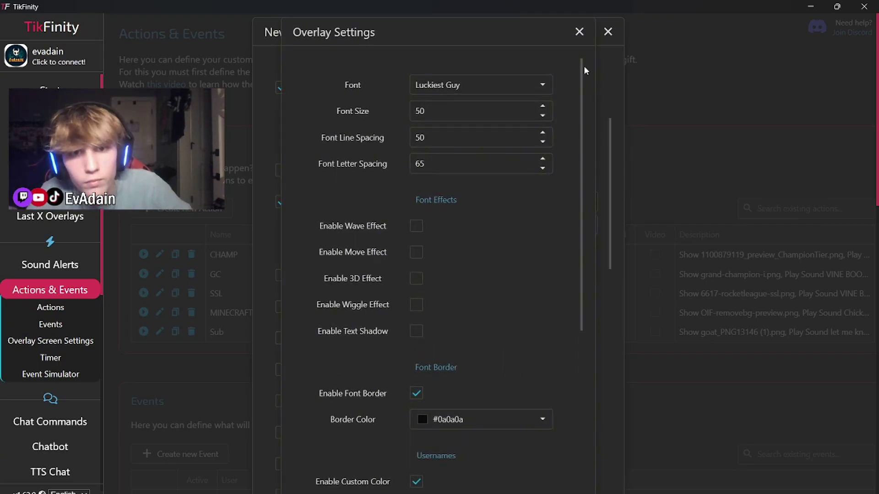
scroll(463, 226, "down", 6)
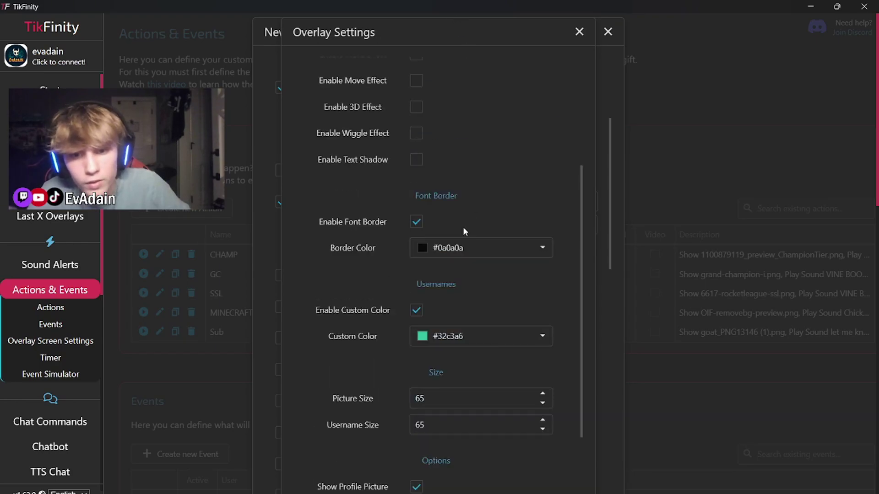
scroll(483, 171, "up", 1)
left_click(579, 31)
Save the CHAMP action with a 2-second display on Screen 1
scroll(433, 267, "down", 10)
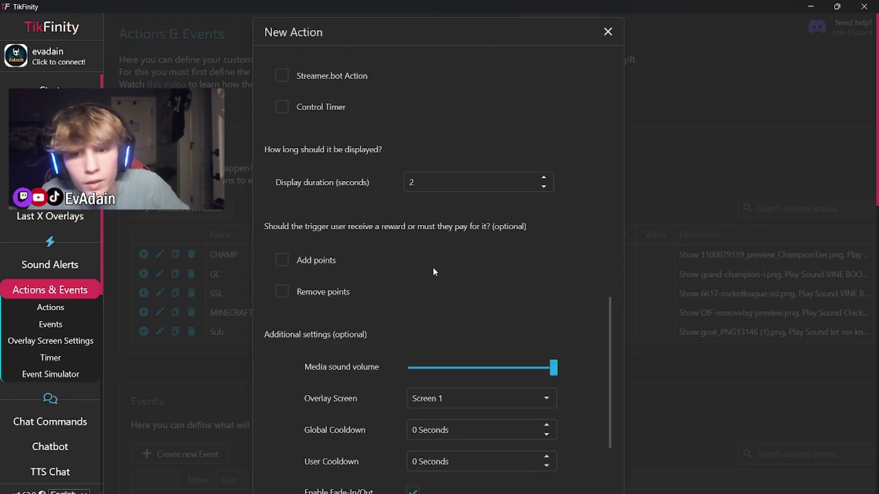
scroll(424, 263, "up", 7)
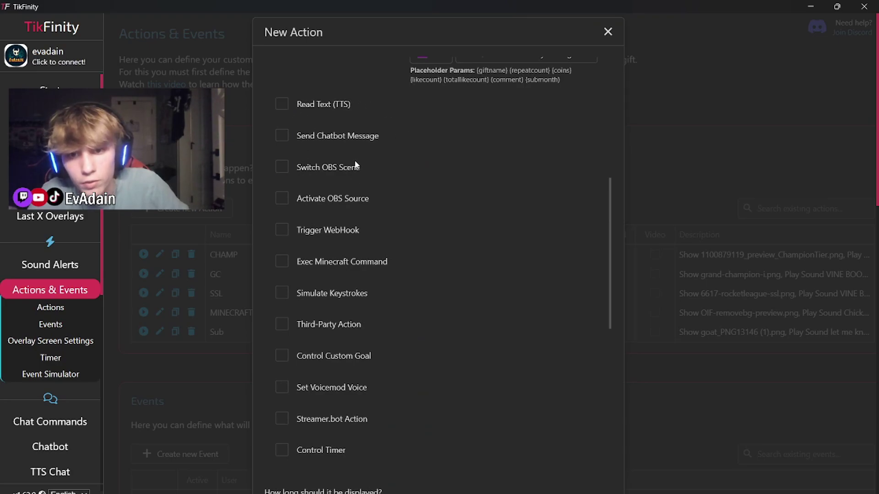
scroll(345, 214, "down", 1)
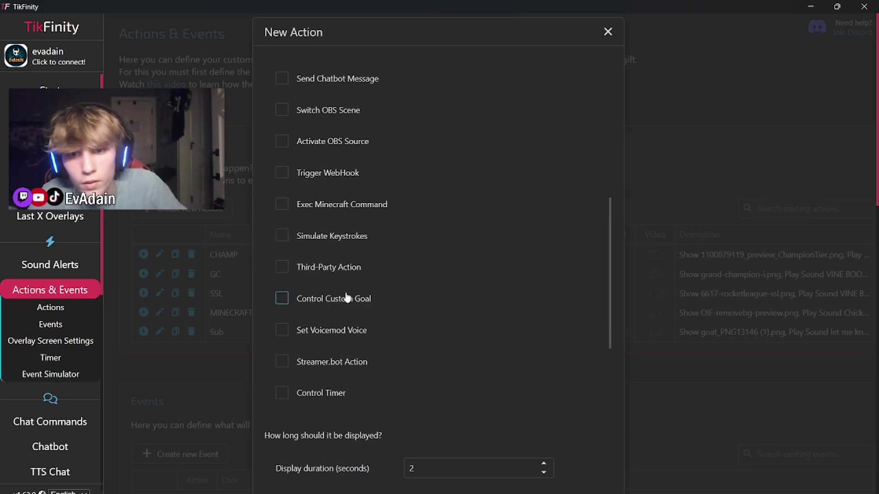
scroll(344, 307, "down", 3)
scroll(315, 233, "up", 2)
scroll(317, 231, "up", 1)
scroll(320, 272, "down", 1)
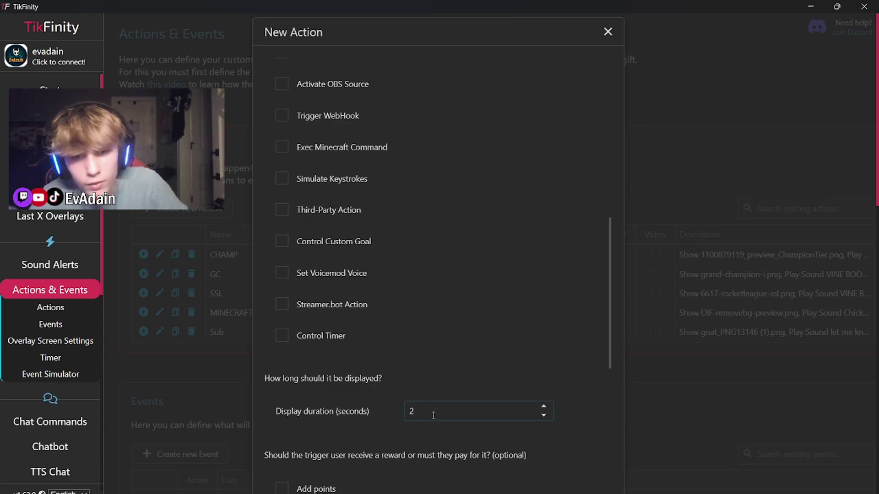
scroll(441, 391, "down", 2)
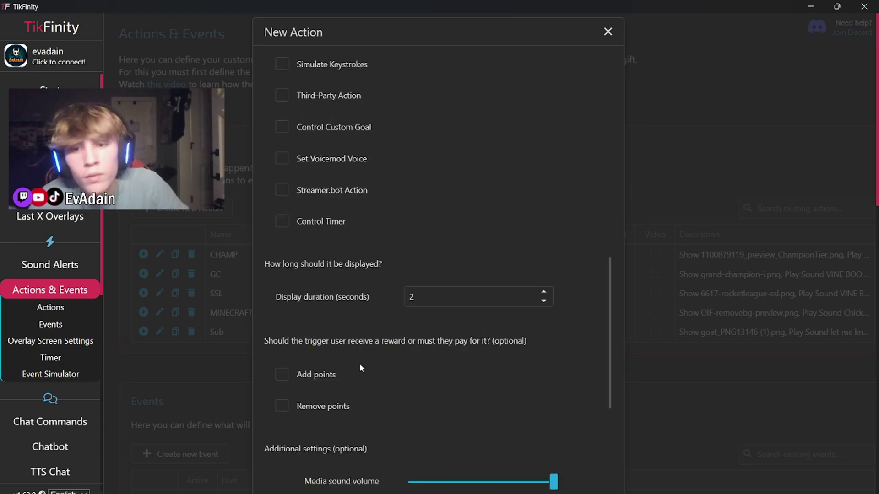
scroll(359, 364, "down", 3)
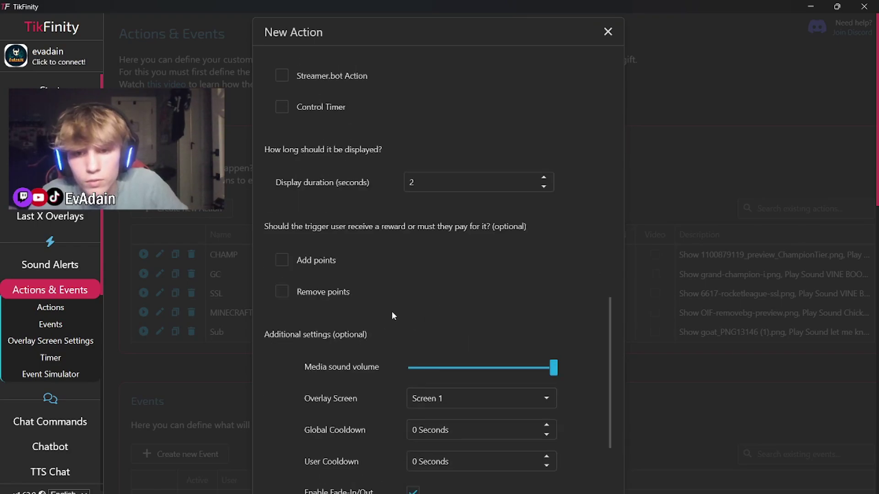
scroll(435, 346, "down", 3)
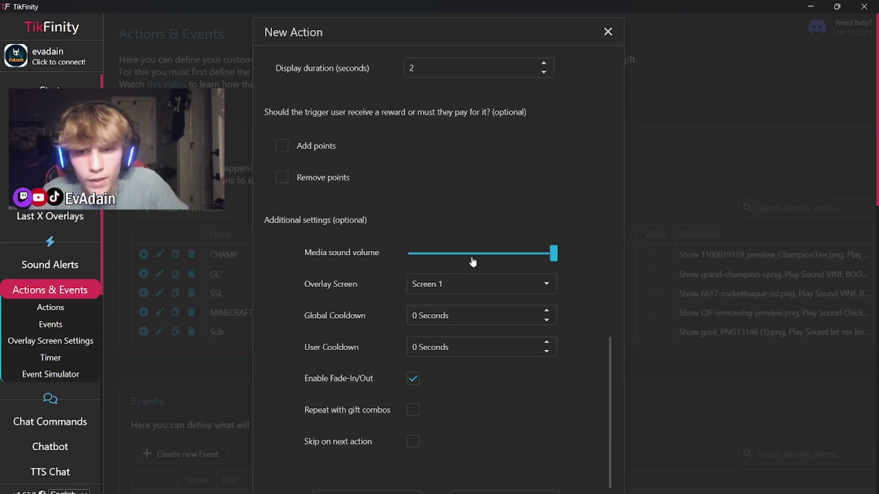
scroll(286, 293, "down", 1)
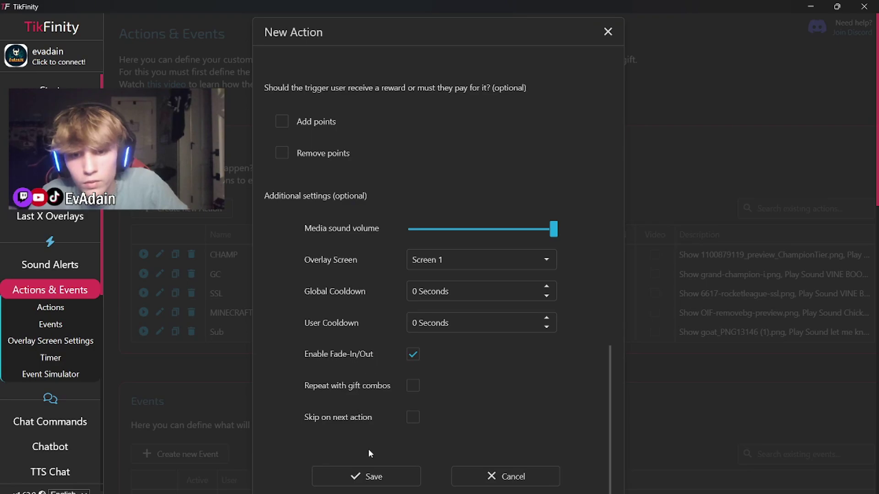
left_click(389, 476)
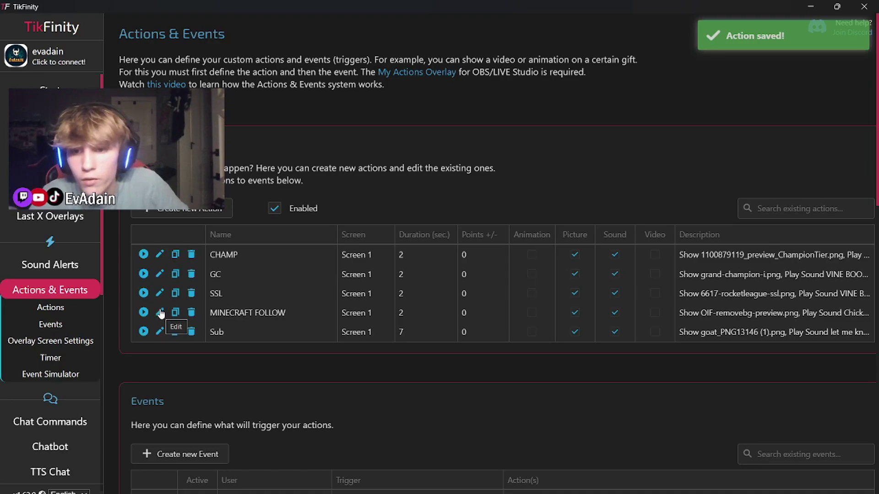
Re-save the Sub action with 7-second display, fade-in/out and gift-combo repeats enabled
left_click(160, 331)
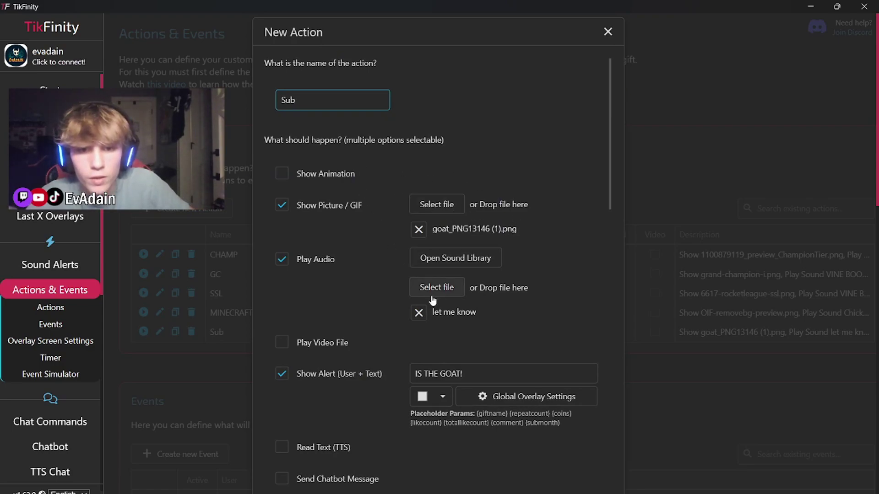
scroll(504, 302, "down", 1)
scroll(493, 266, "down", 8)
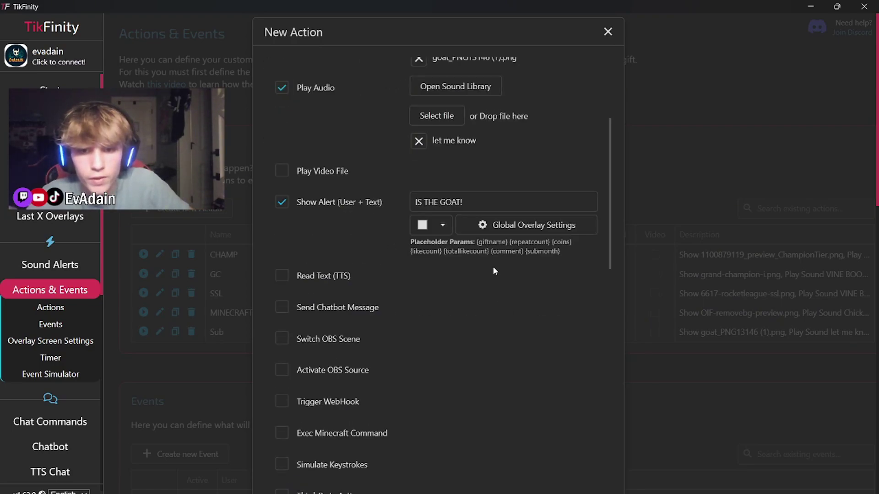
scroll(460, 350, "down", 5)
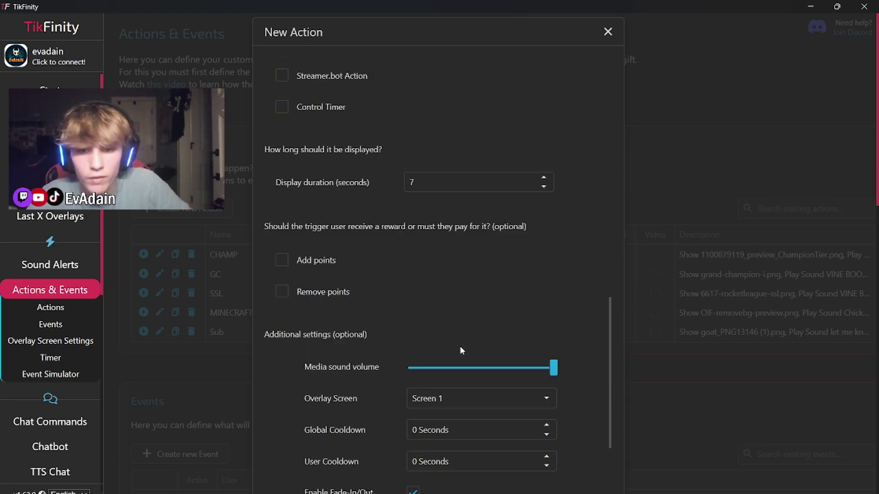
scroll(482, 315, "down", 1)
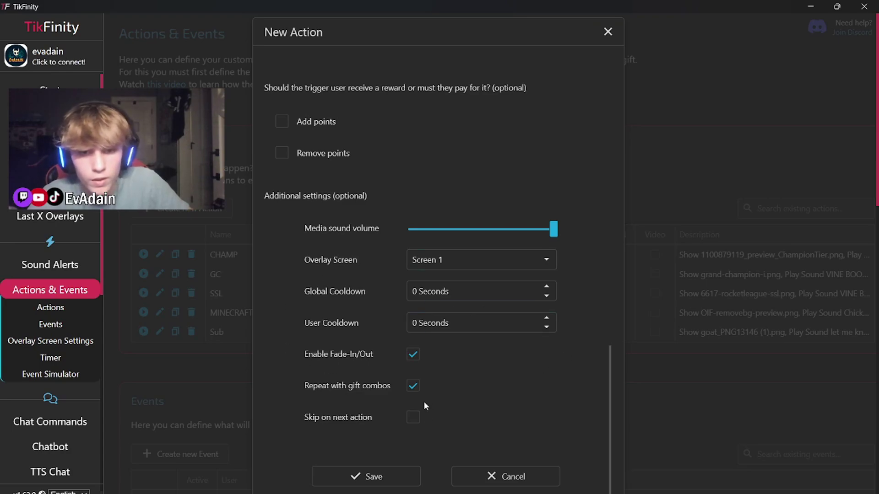
left_click(378, 477)
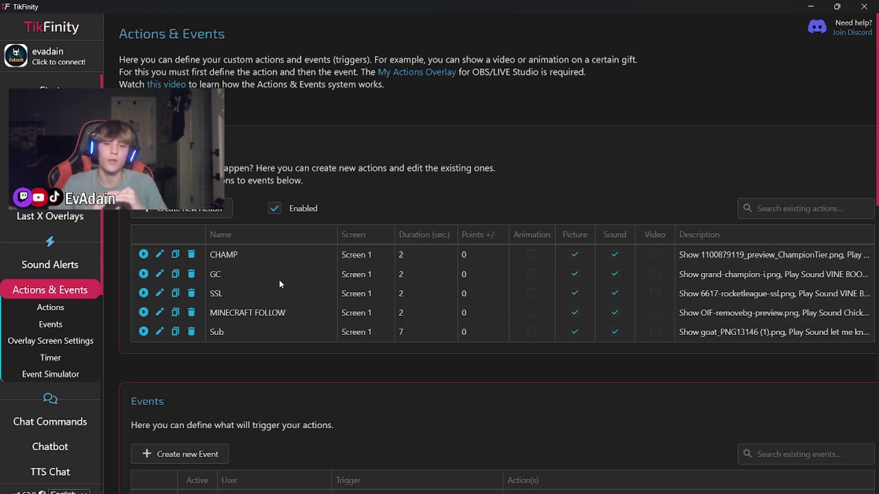
Review and re-save the Gift 100+ Coins event
scroll(273, 347, "down", 3)
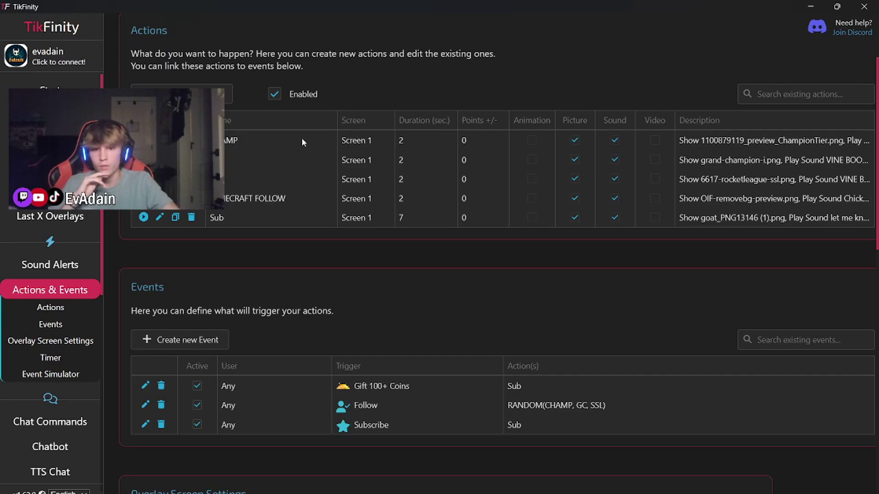
left_click(145, 386)
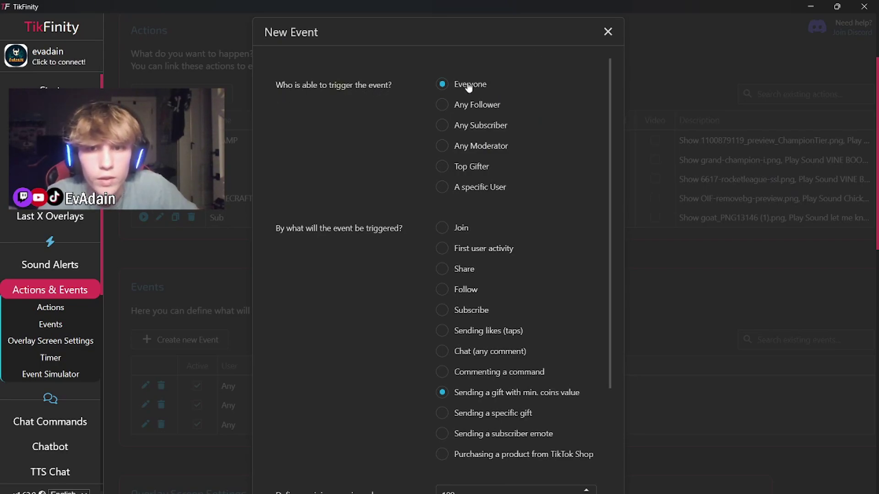
scroll(309, 190, "down", 1)
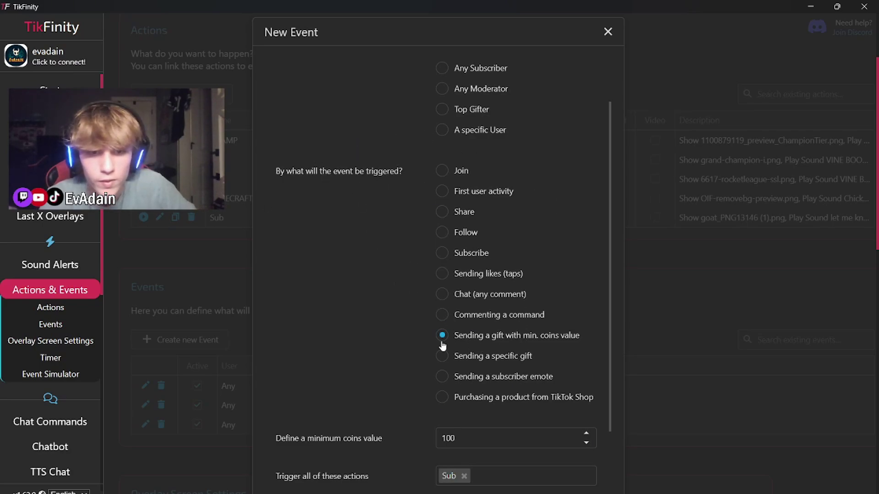
scroll(547, 340, "down", 2)
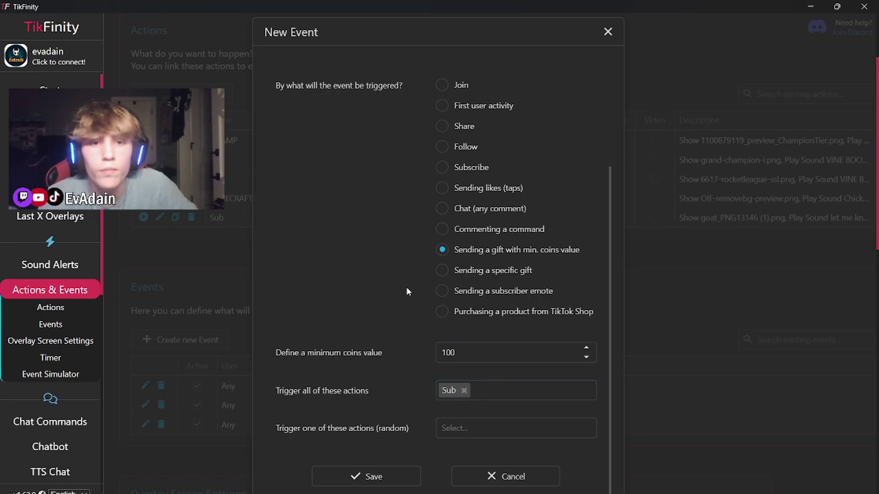
scroll(544, 171, "up", 3)
scroll(542, 168, "down", 3)
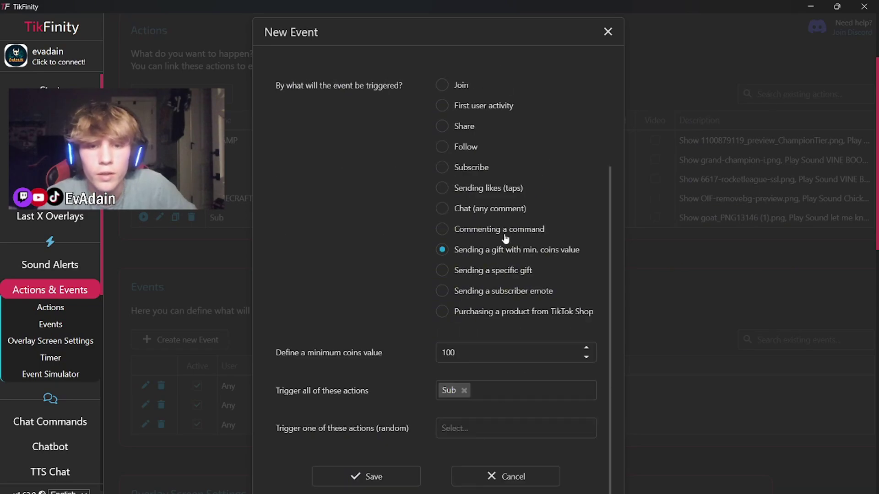
left_click(373, 474)
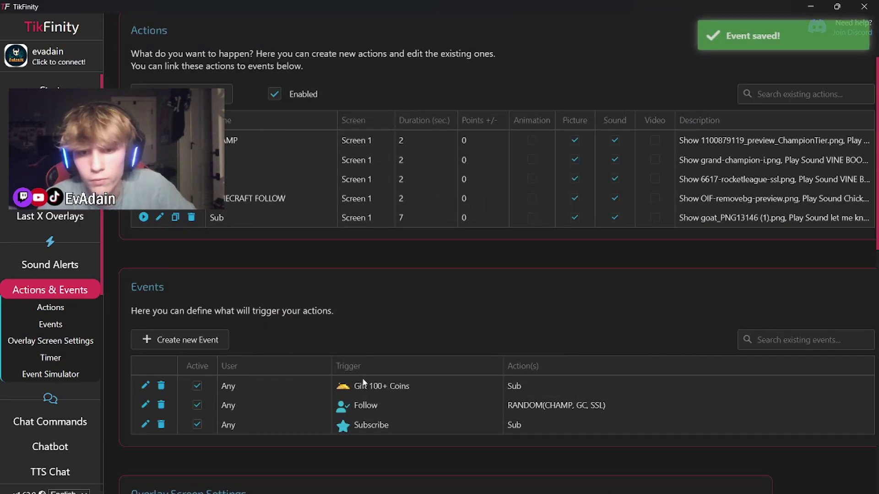
Save the Follow event so it randomly triggers CHAMP, GC or SSL
left_click(146, 404)
scroll(374, 400, "down", 3)
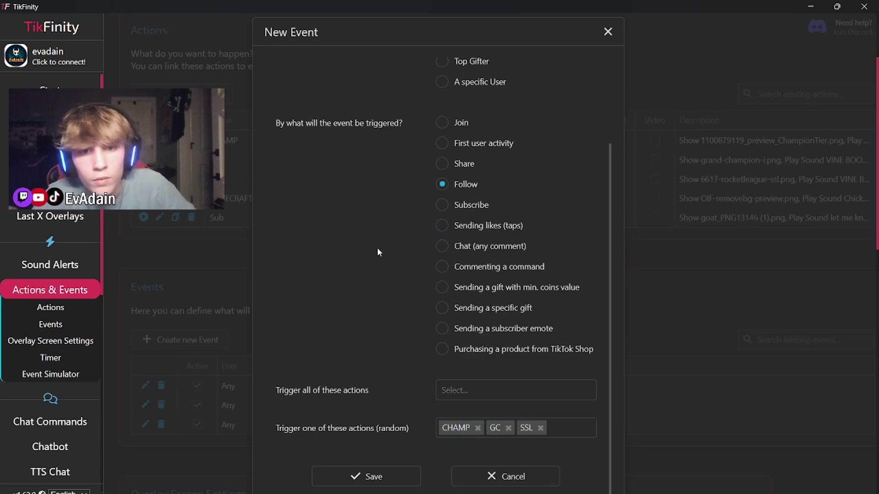
scroll(377, 251, "up", 2)
scroll(379, 265, "down", 2)
left_click(386, 479)
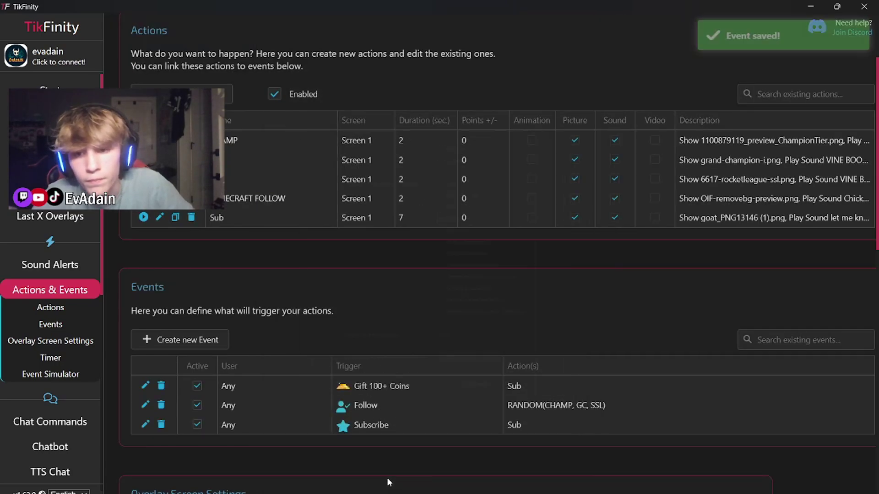
Copy the Screen 1 actions overlay URL from Overlay Screen Settings
scroll(315, 365, "down", 3)
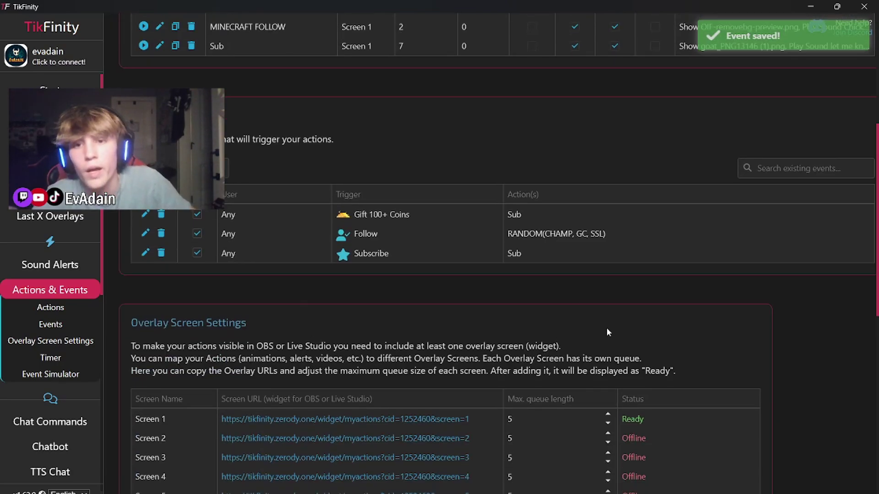
scroll(563, 307, "up", 5)
scroll(316, 237, "down", 1)
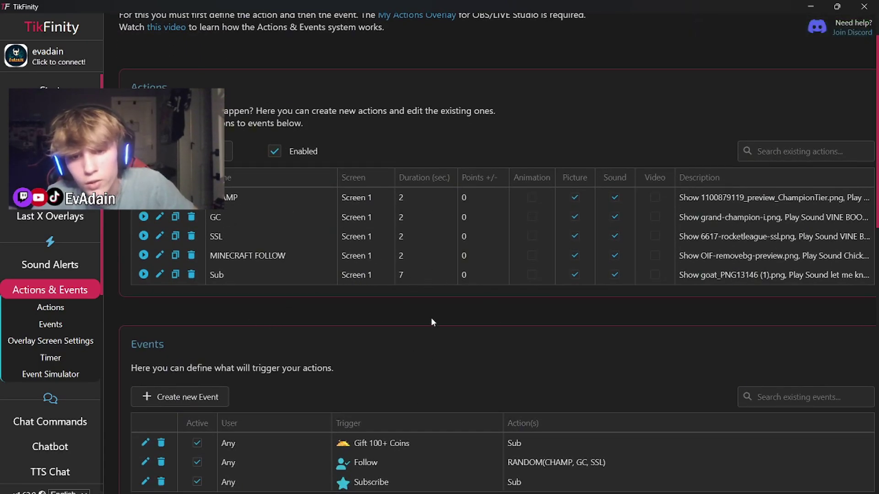
scroll(430, 317, "down", 5)
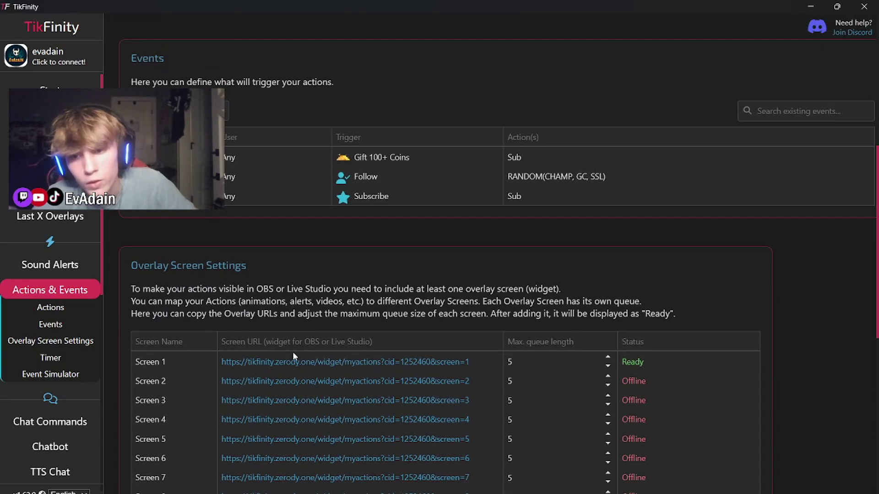
left_click(276, 363)
scroll(275, 362, "down", 8)
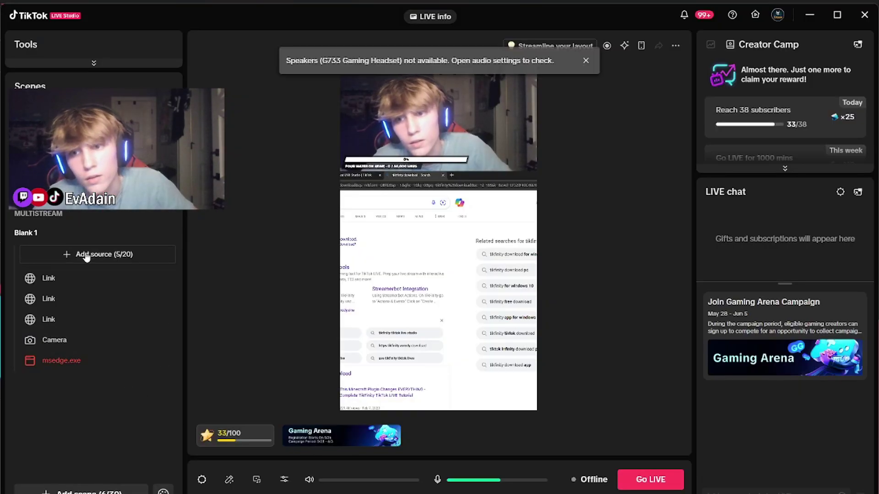
Add a new Link source to the scene using the pasted TikFinity overlay URL
left_click(110, 254)
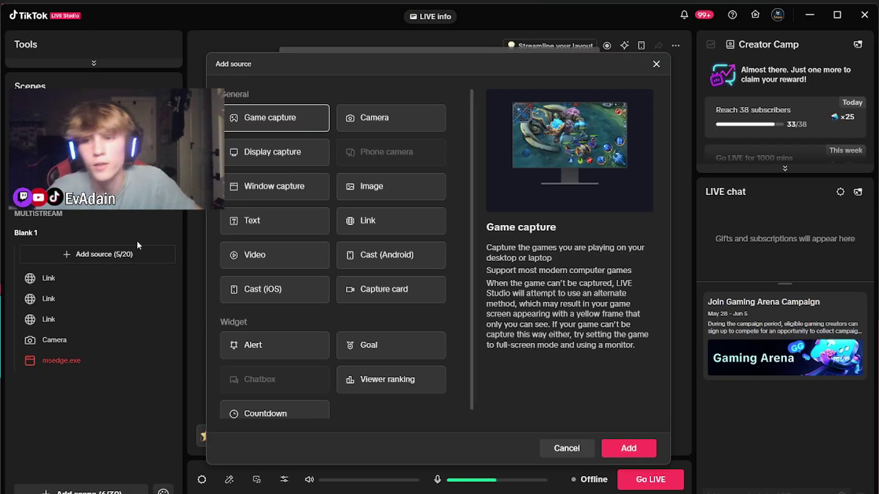
left_click(367, 220)
left_click(628, 448)
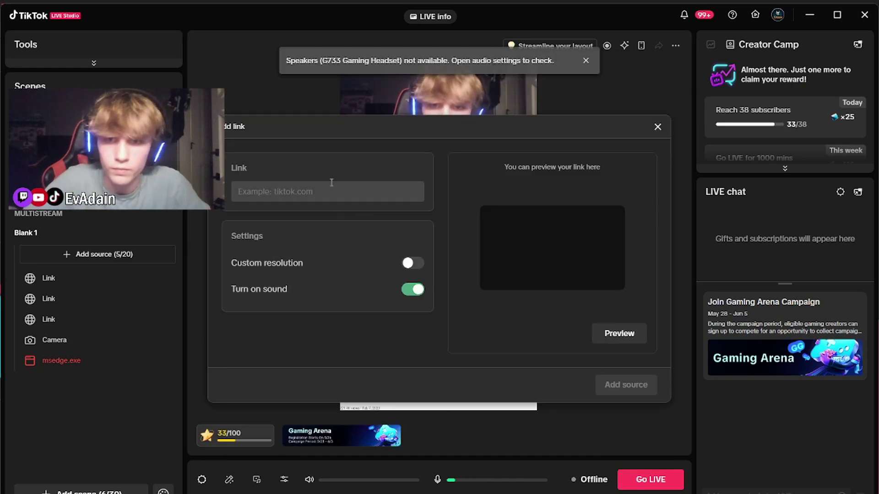
key("ctrl+v")
left_click(629, 384)
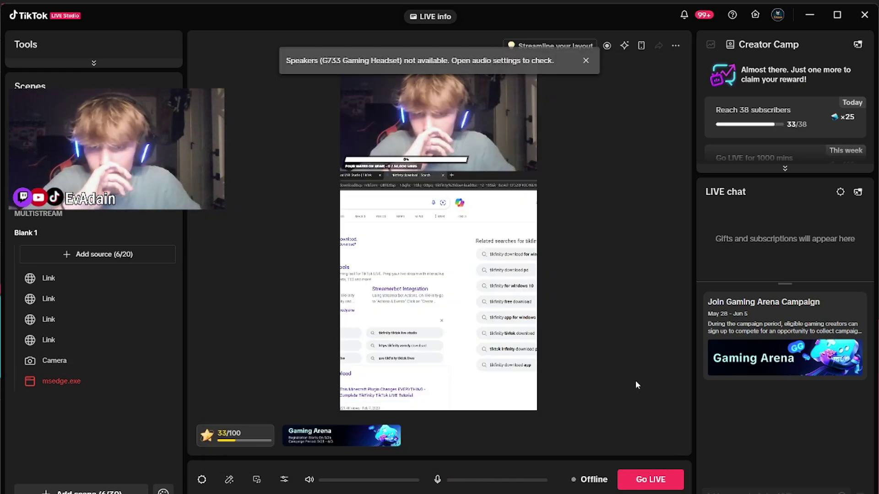
Raise the new overlay box in the preview and fire a test follow from TikFinity
left_click_drag(434, 322, 429, 256)
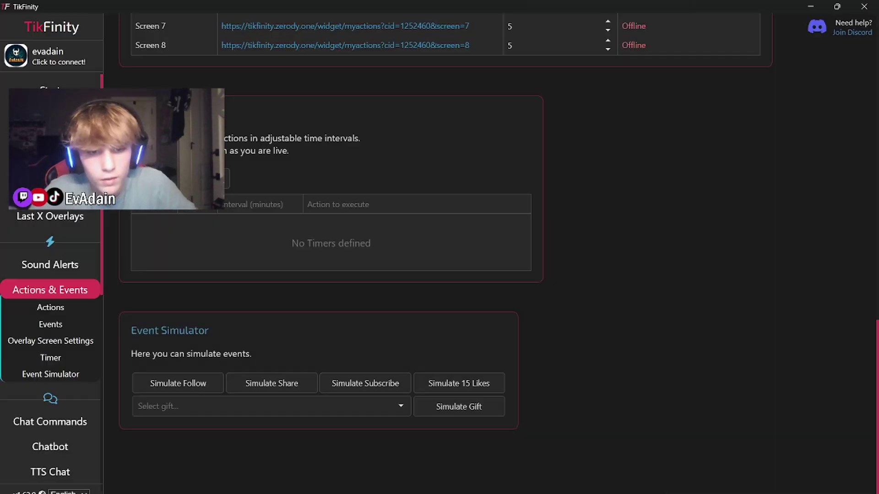
left_click(654, 481)
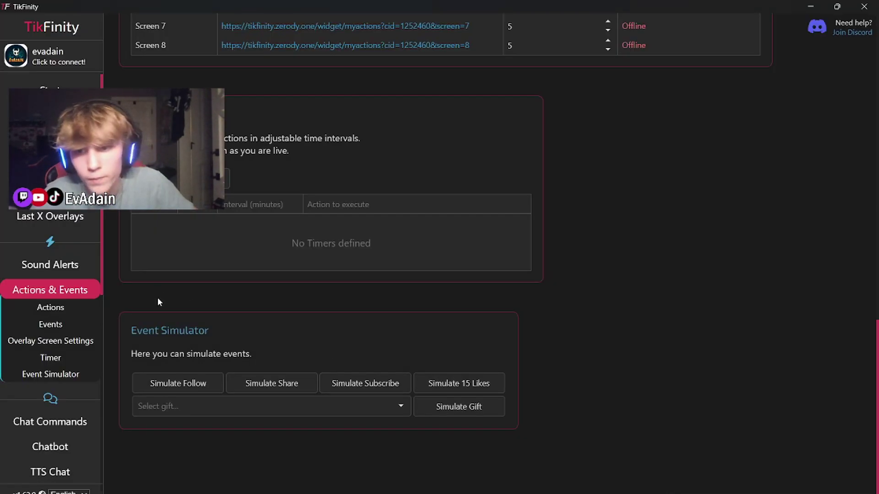
left_click(197, 383)
Back in LIVE Studio, centre the new overlay box in the portrait preview
left_click(531, 460)
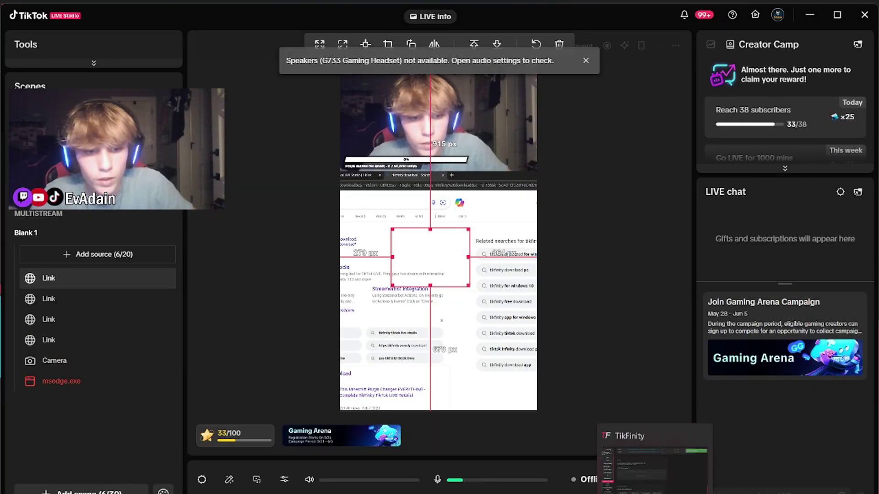
left_click(659, 473)
key("alt+Tab")
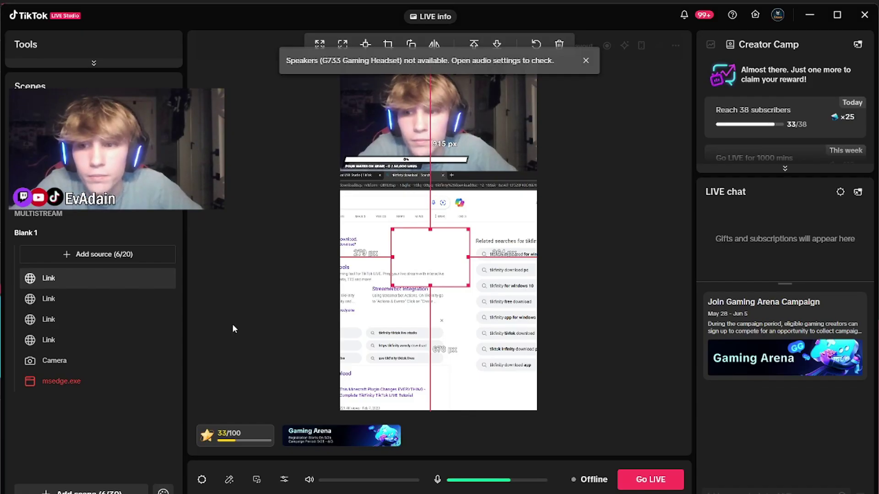
left_click_drag(430, 258, 438, 266)
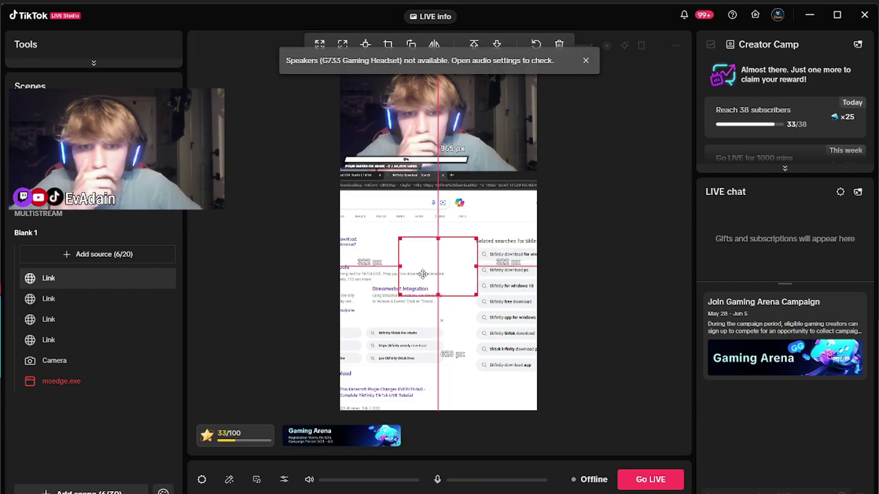
Nudge the webcam source slightly left and up, then deselect it
left_click(390, 219)
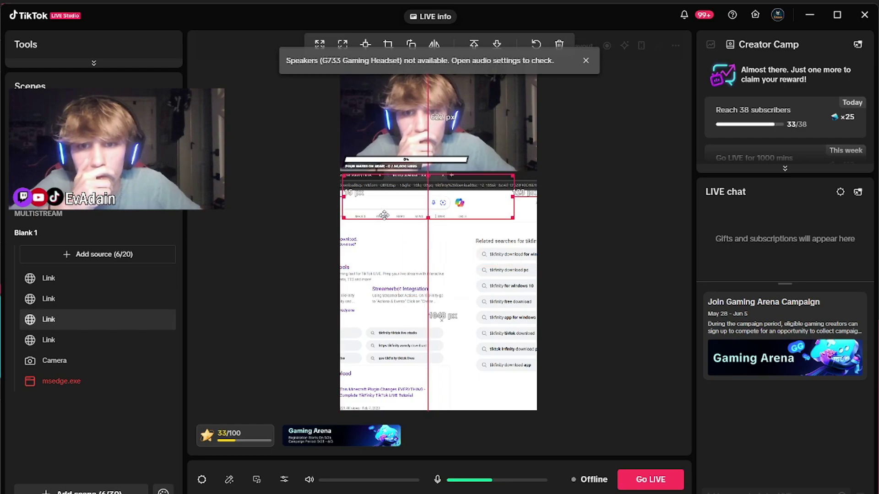
left_click(395, 111)
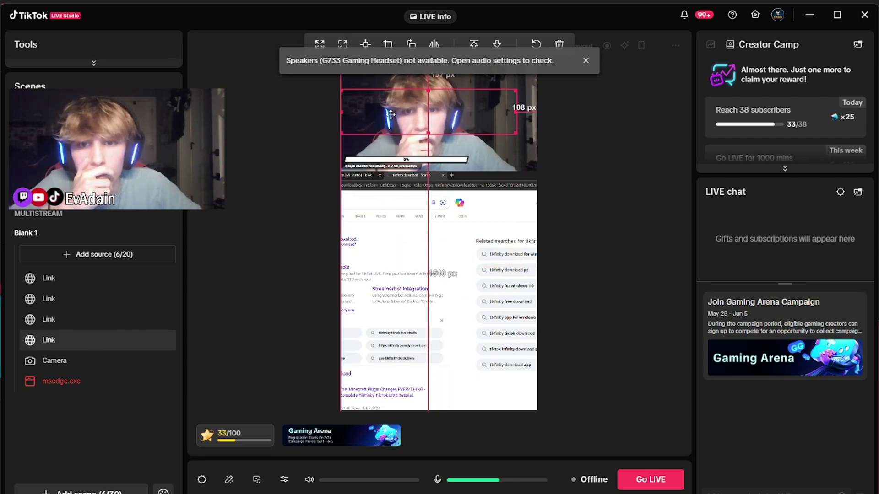
left_click_drag(395, 111, 393, 115)
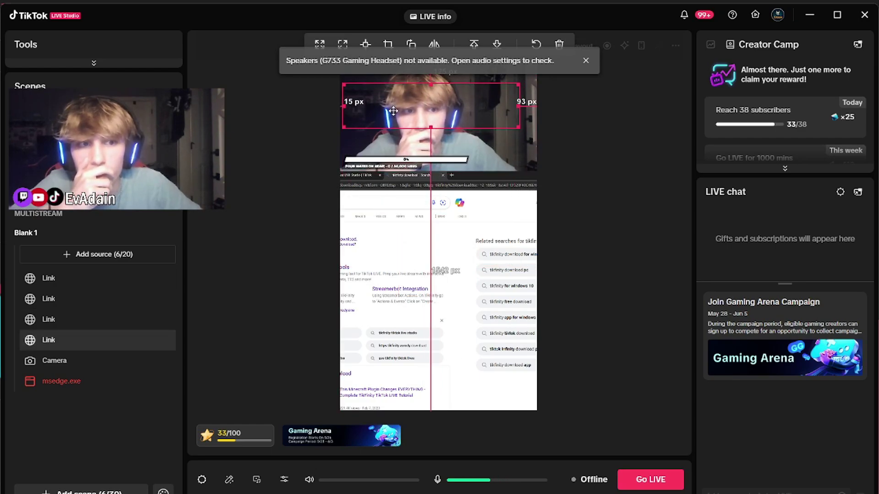
left_click(594, 159)
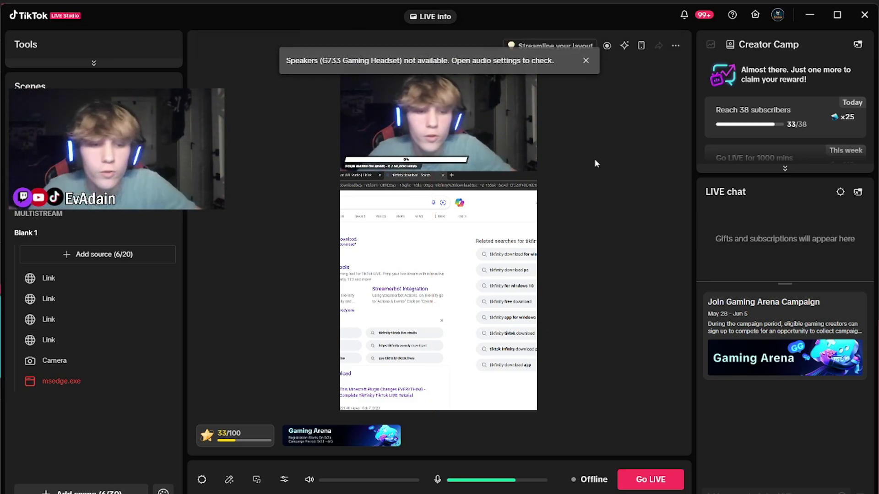
In the Go LIVE settings, browse the topic categories and keep Gaming | Rocket League selected
left_click(668, 486)
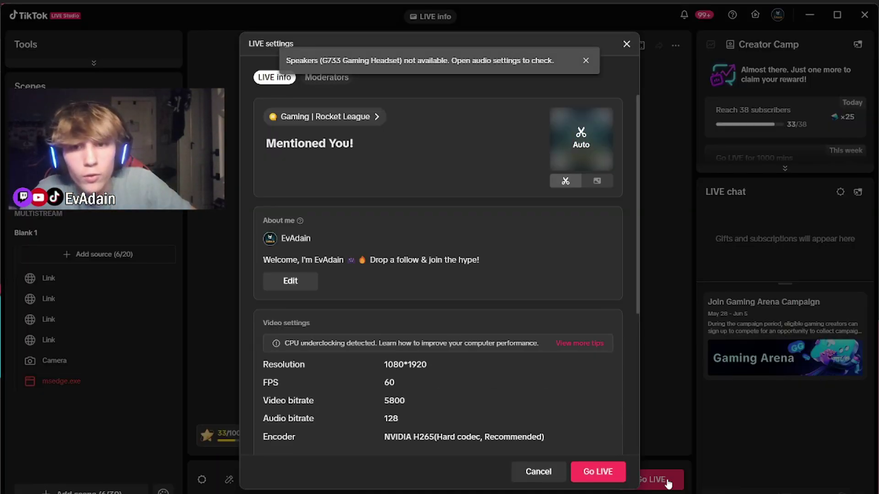
left_click(337, 120)
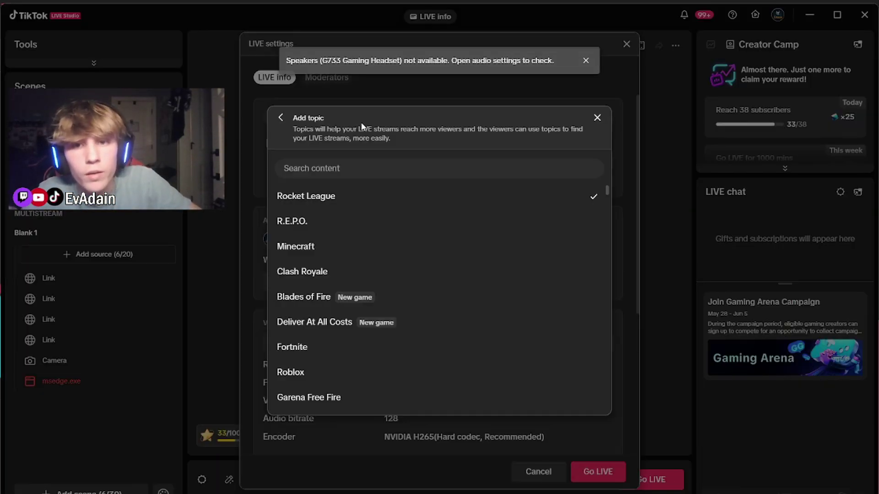
left_click(282, 117)
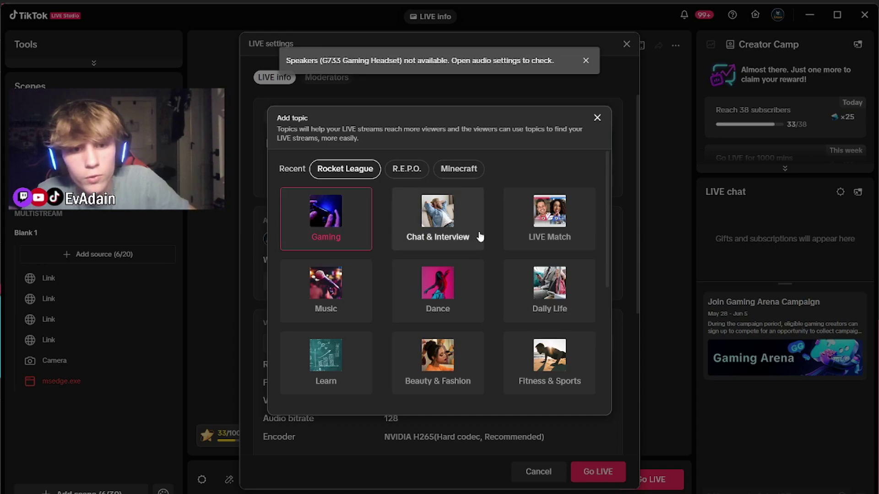
scroll(464, 252, "down", 4)
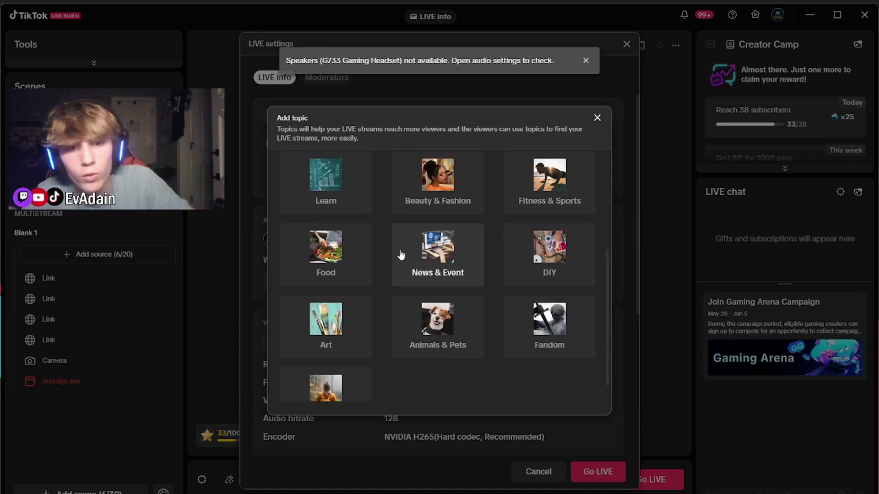
scroll(401, 255, "up", 4)
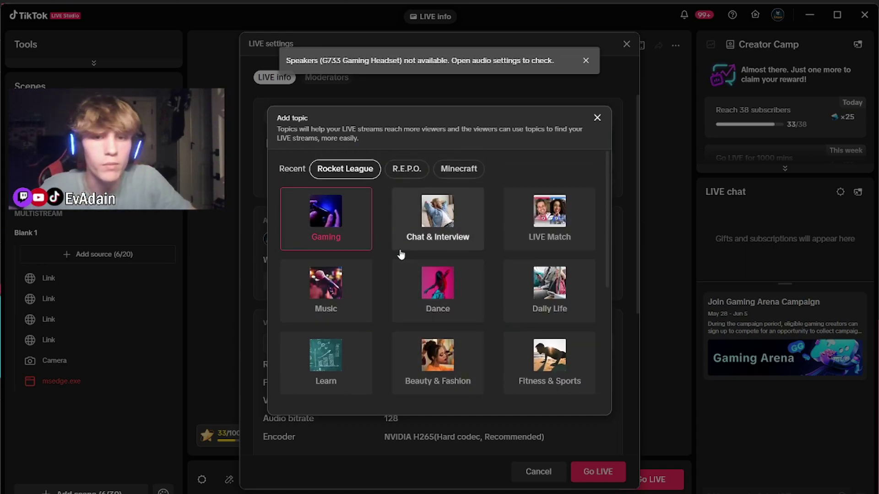
left_click(318, 231)
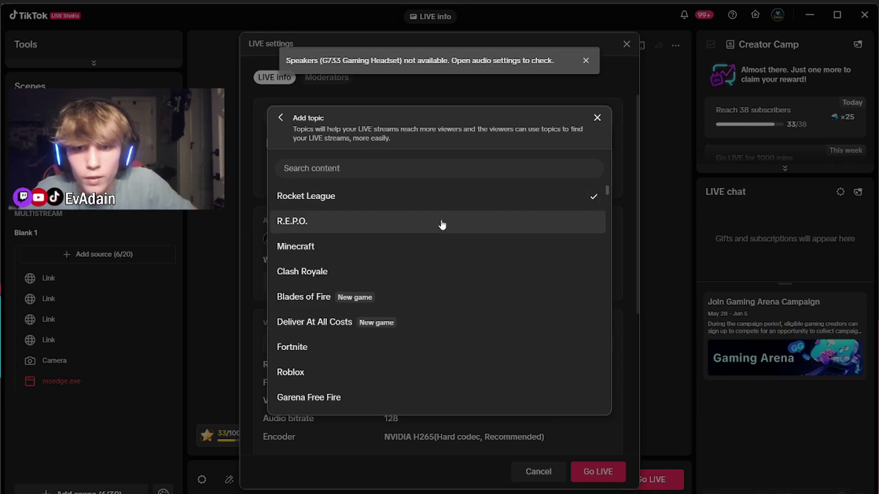
scroll(384, 293, "down", 10)
scroll(382, 308, "down", 5)
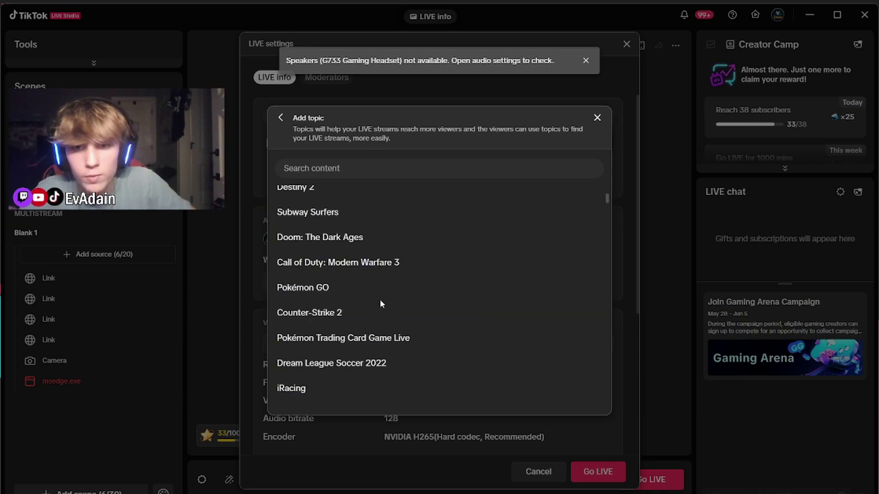
scroll(380, 300, "up", 7)
scroll(380, 302, "up", 10)
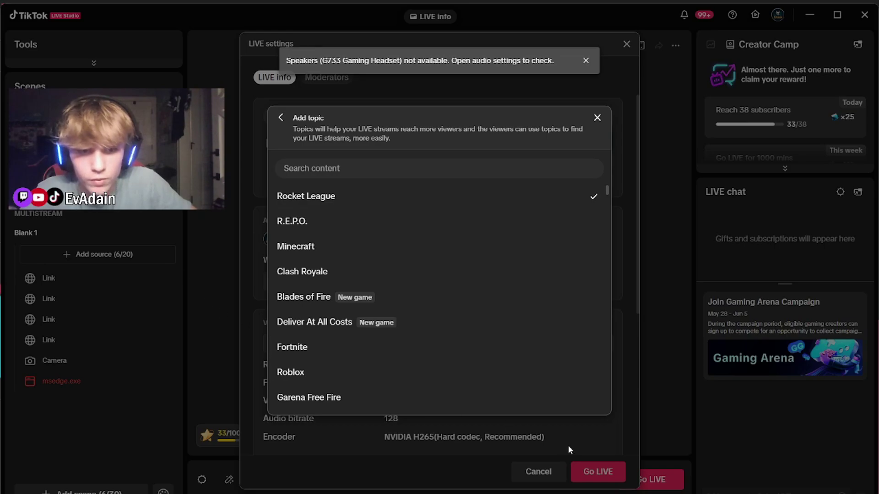
left_click(597, 117)
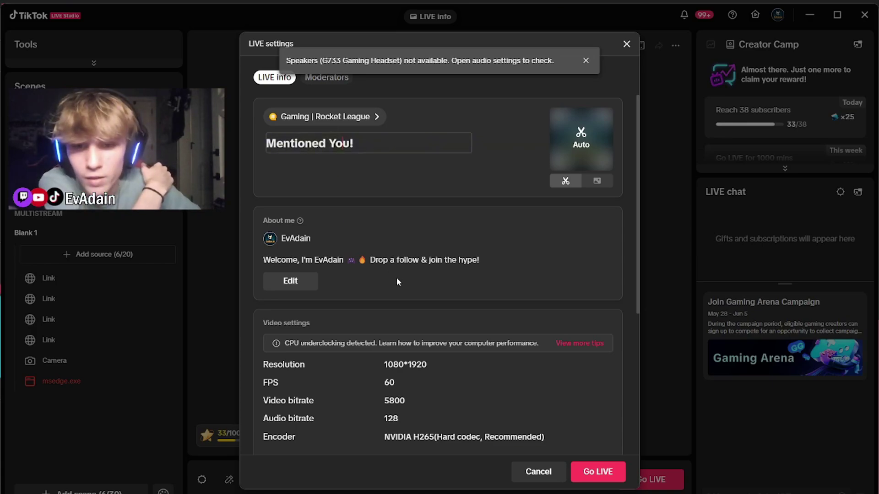
scroll(350, 201, "down", 5)
Close the LIVE settings and dismiss the audio mixer to reveal the six-source list
key("Escape")
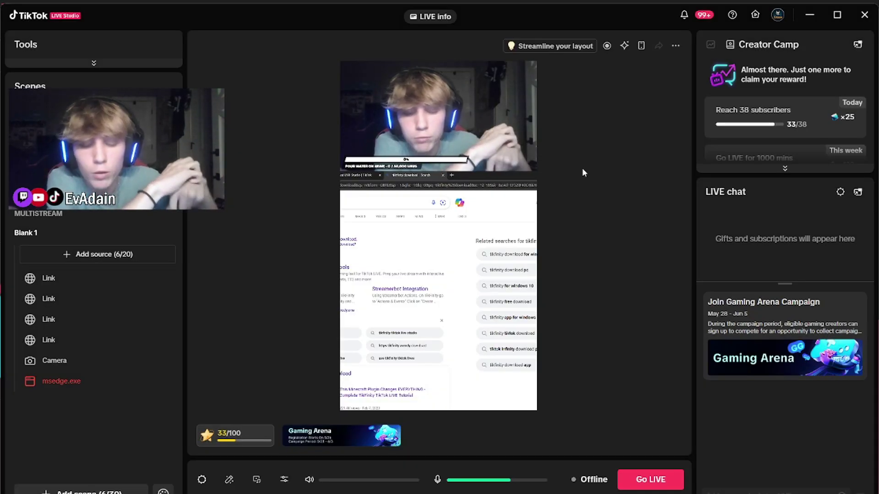
left_click(284, 480)
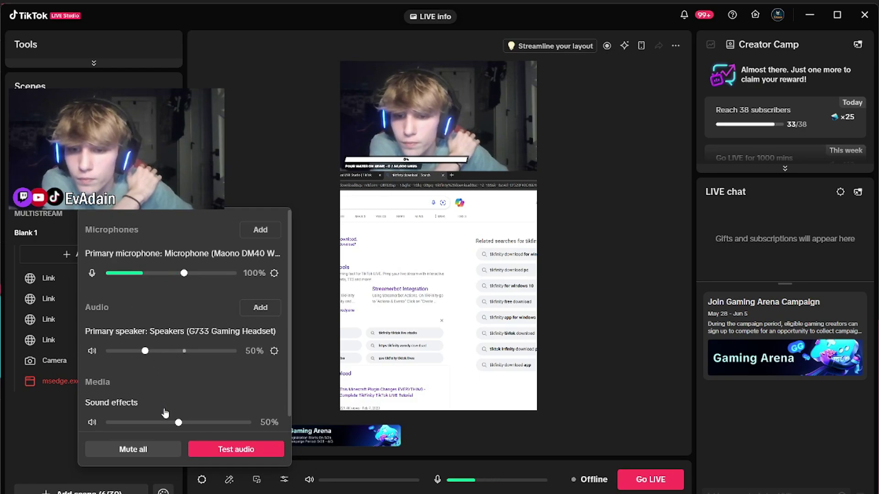
left_click(272, 179)
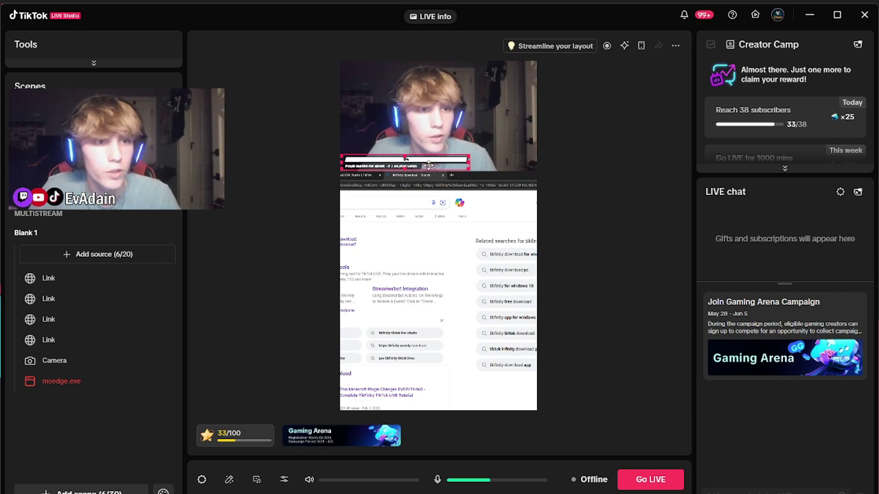
Expand Tools and review the 2-Sunglasses LIVE goal 'LETS FREAKING GO!', closing without saving
left_click(94, 62)
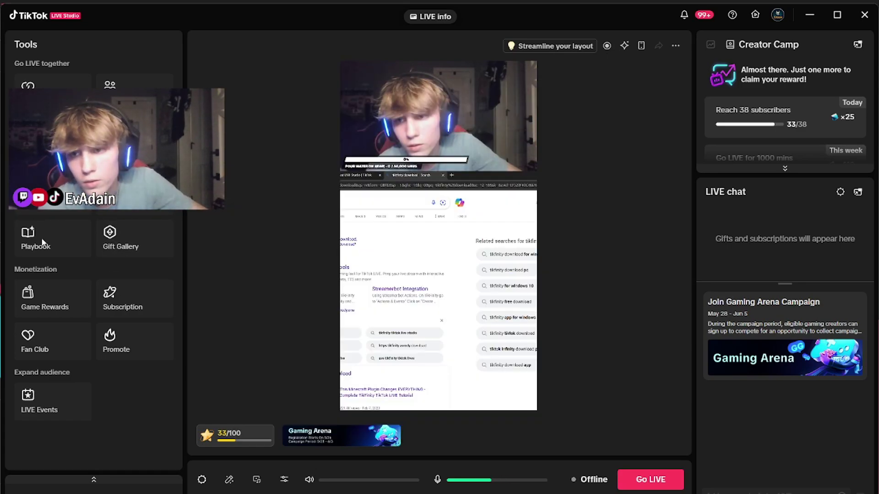
left_click(235, 435)
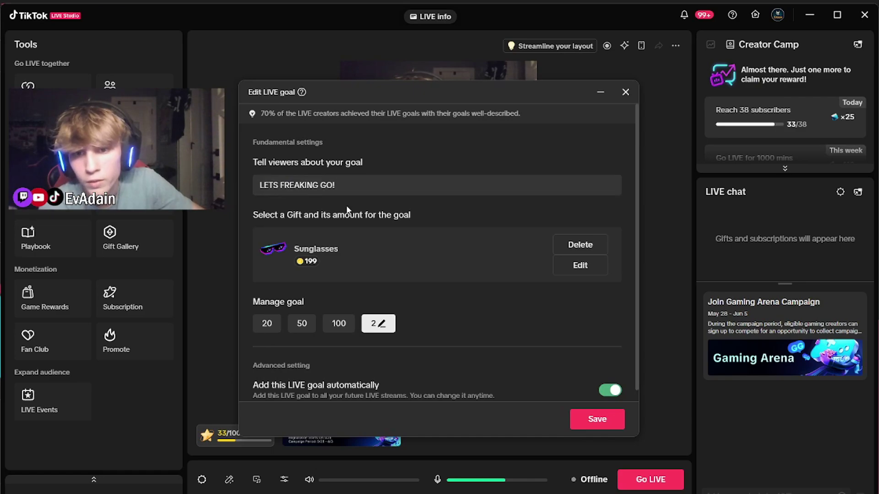
scroll(348, 210, "down", 1)
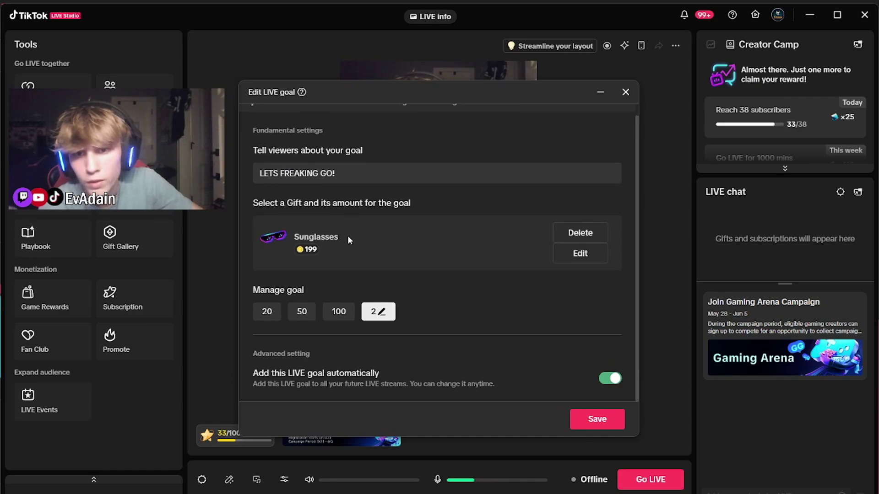
left_click(374, 311)
type("2")
scroll(460, 316, "up", 1)
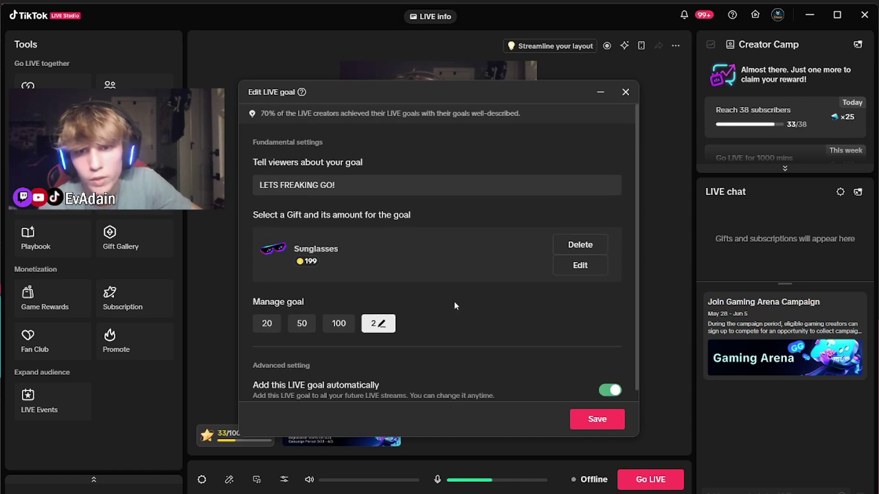
left_click(625, 92)
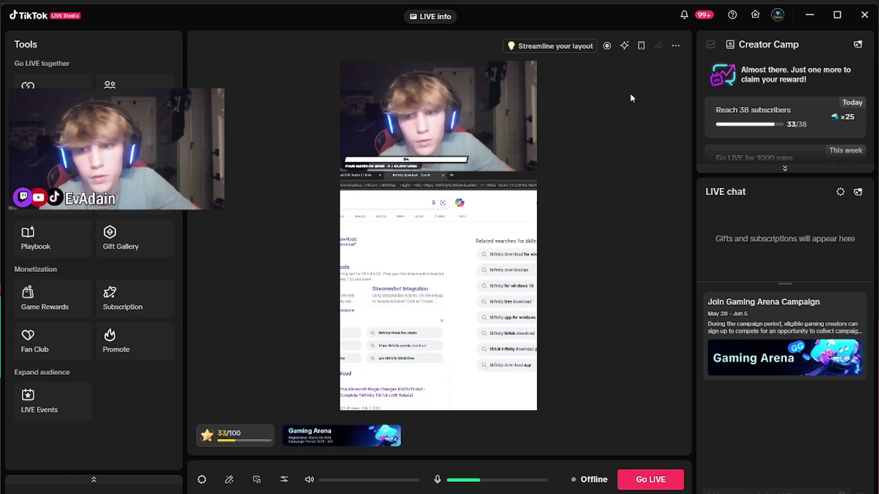
left_click(135, 243)
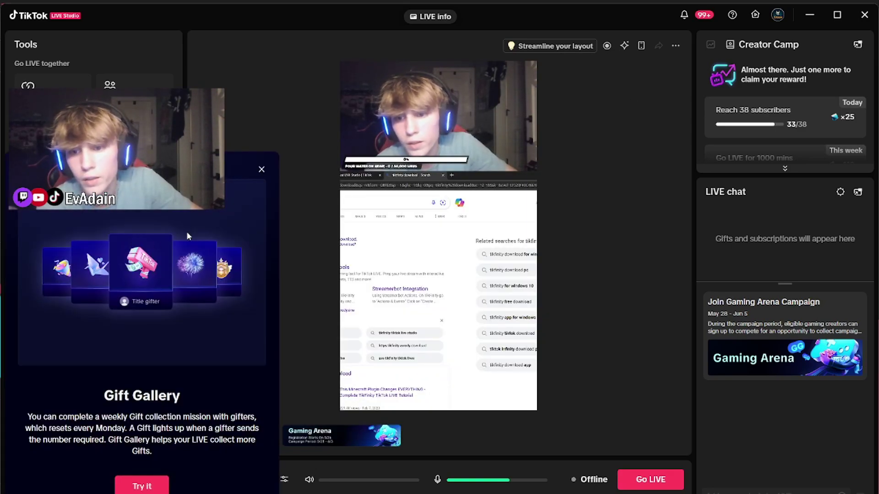
left_click(158, 490)
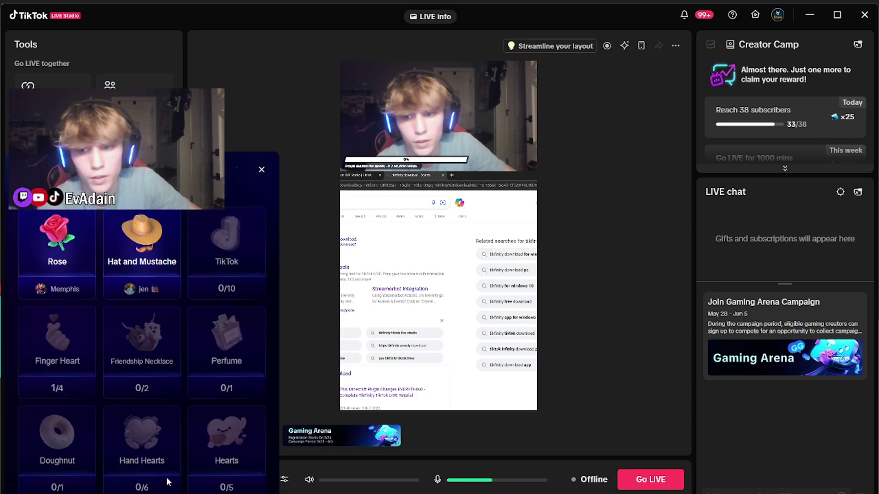
left_click(261, 170)
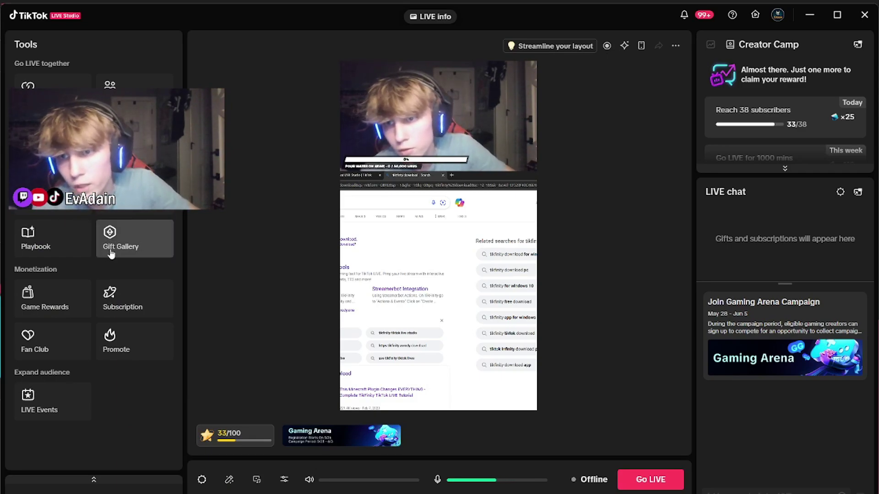
left_click(130, 307)
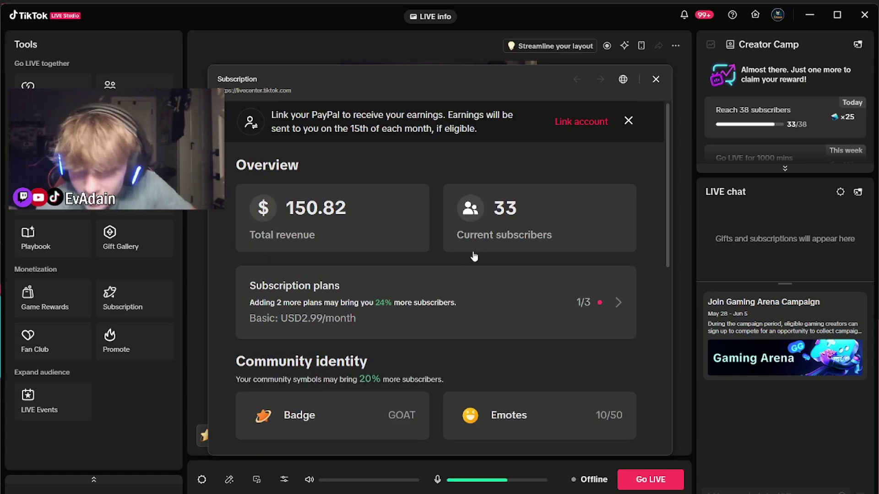
scroll(425, 279, "down", 2)
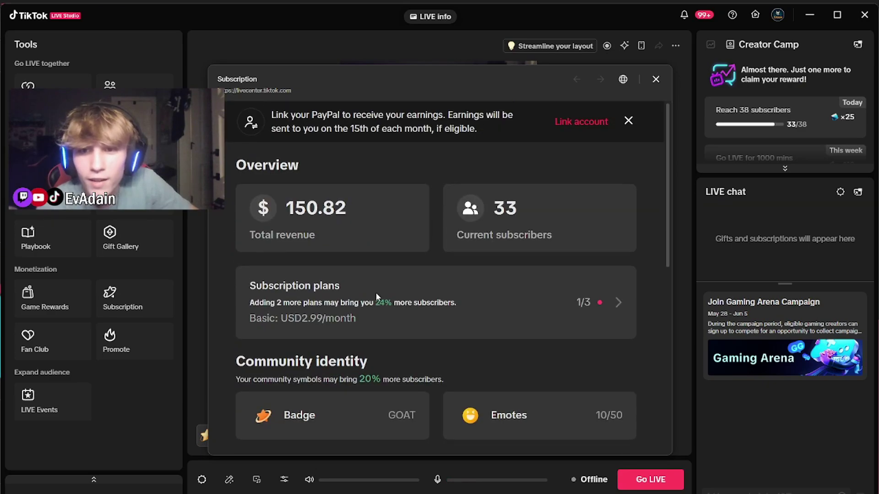
scroll(375, 292, "down", 5)
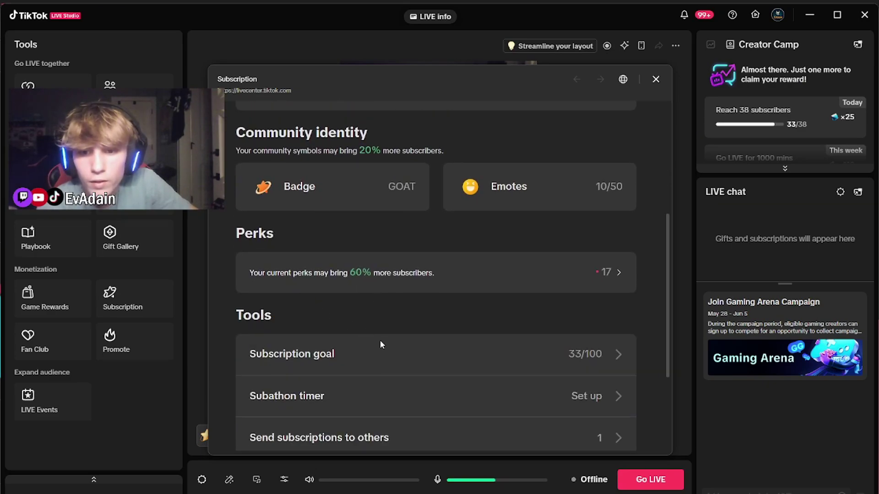
scroll(382, 325, "down", 1)
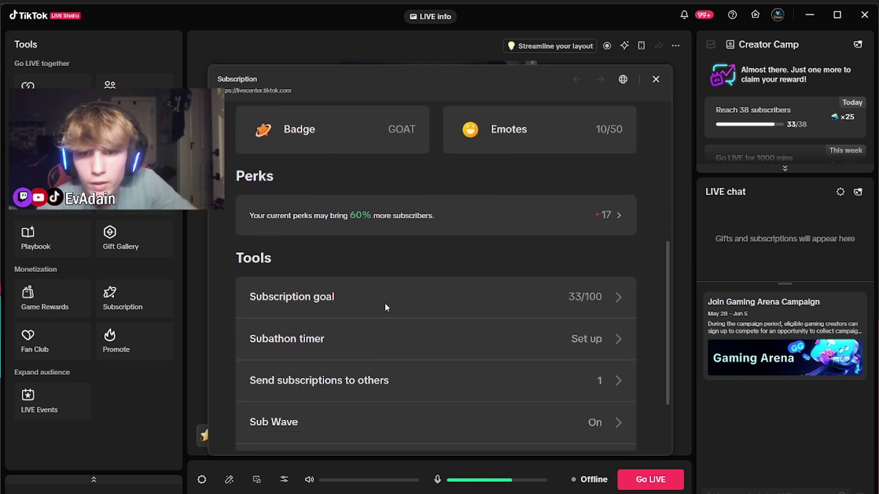
left_click(607, 296)
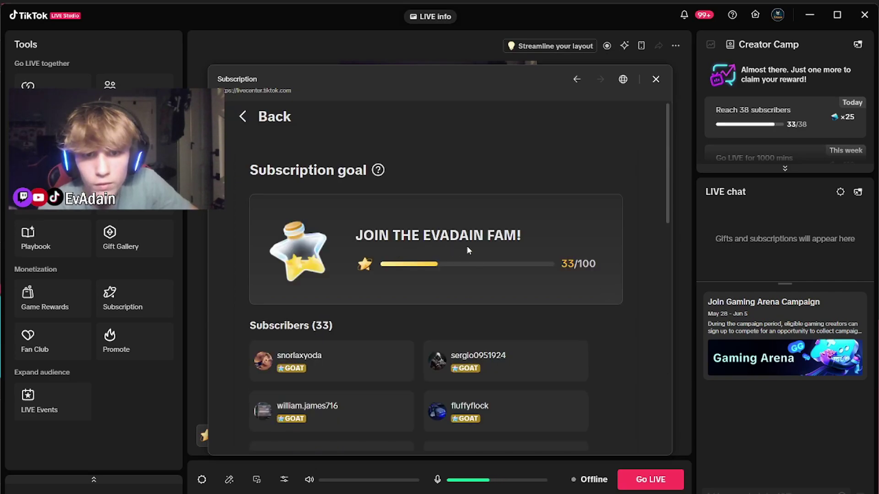
scroll(421, 287, "down", 1)
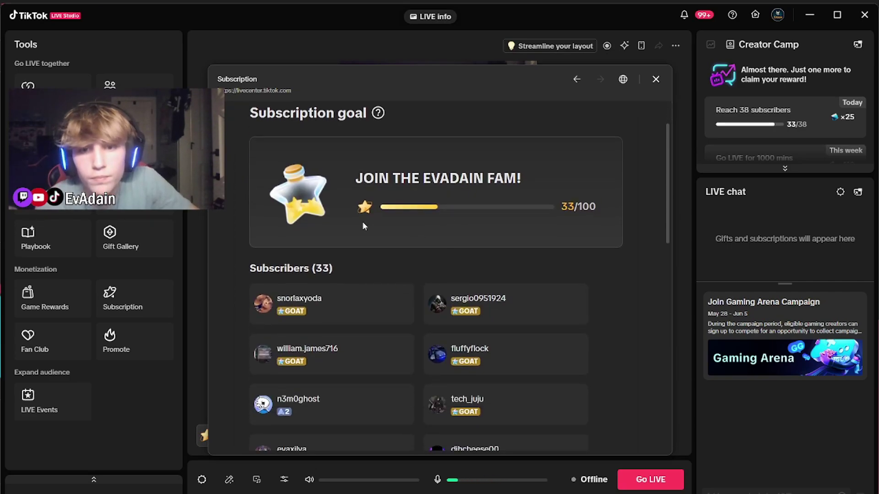
scroll(387, 281, "down", 4)
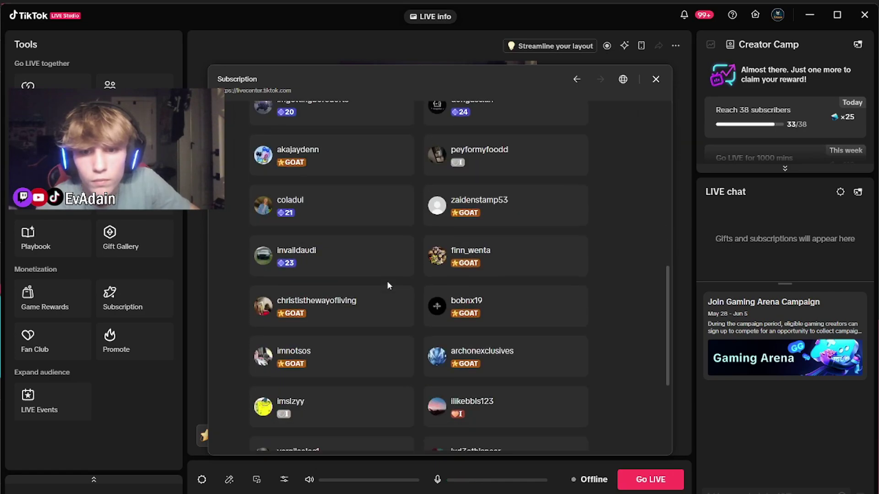
scroll(386, 281, "up", 5)
scroll(430, 241, "up", 1)
scroll(306, 282, "down", 13)
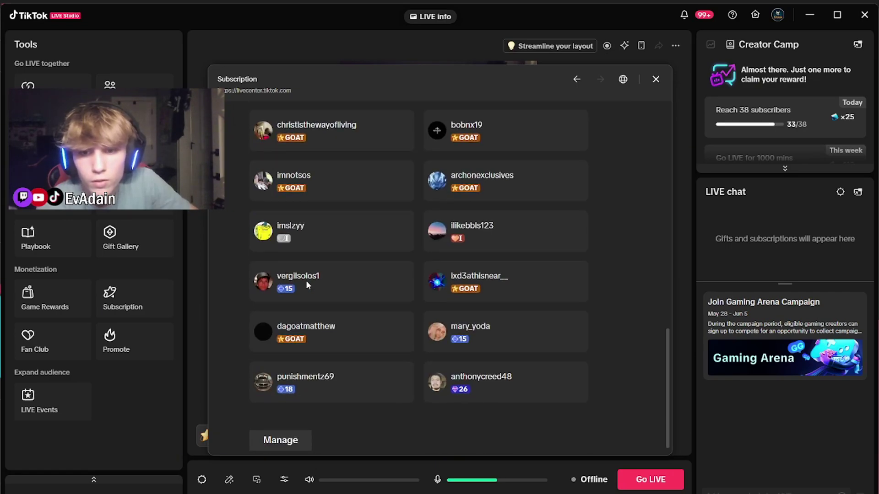
left_click(286, 438)
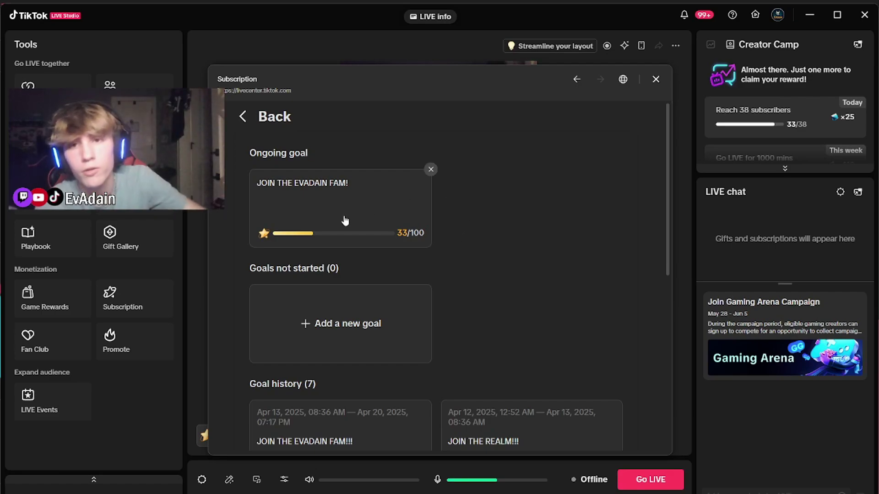
scroll(293, 291, "down", 2)
scroll(275, 229, "up", 2)
left_click(265, 120)
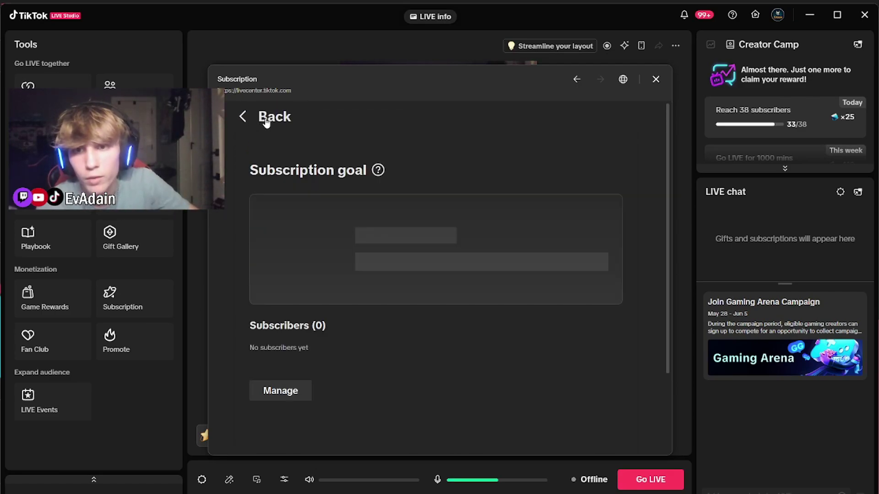
left_click(266, 120)
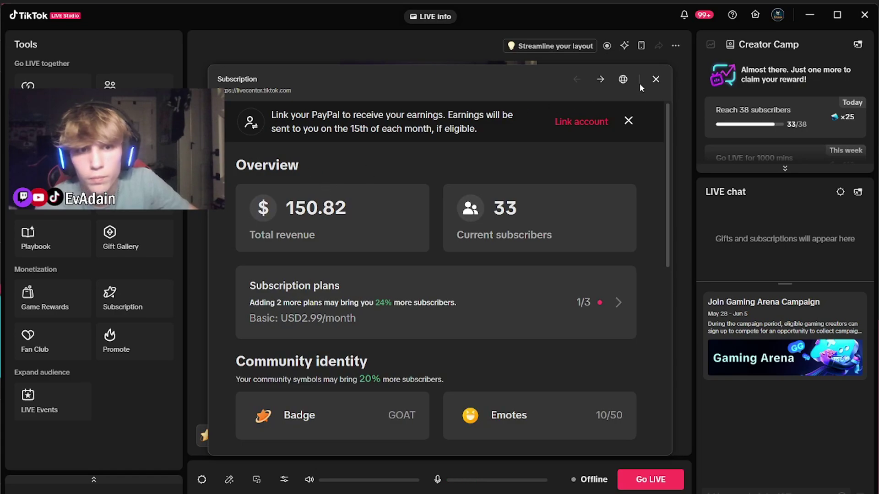
scroll(533, 229, "down", 6)
scroll(534, 229, "up", 4)
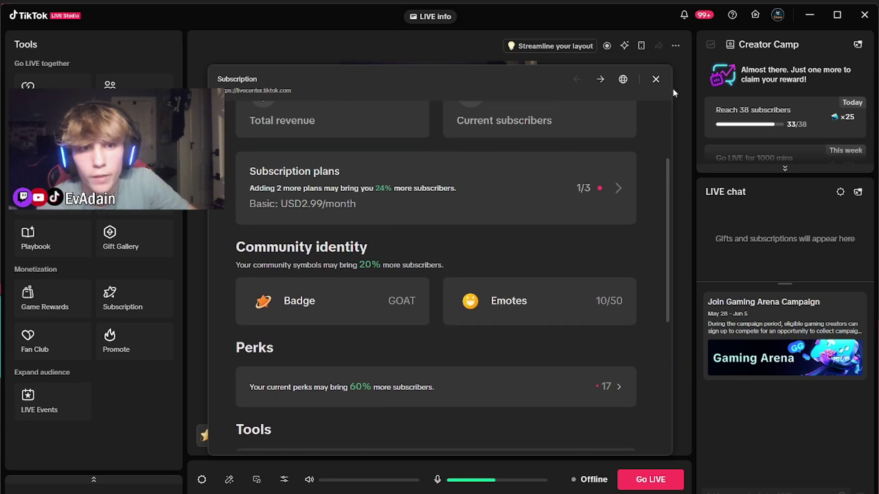
left_click(659, 80)
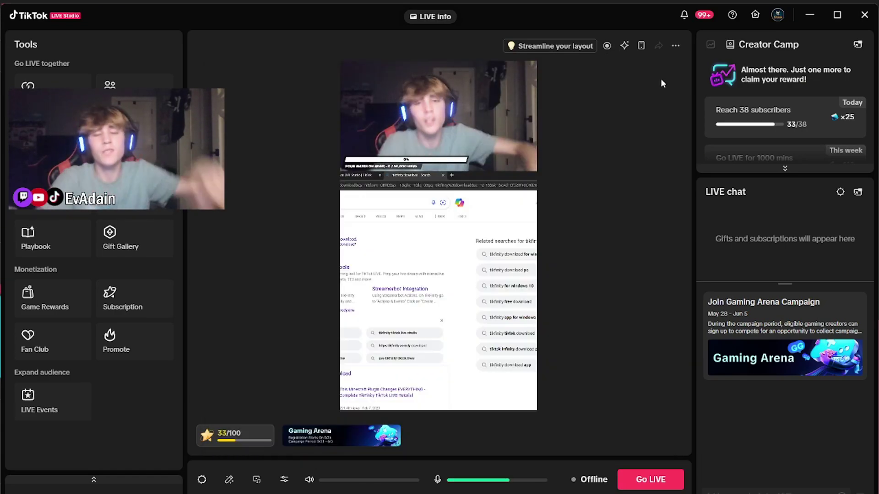